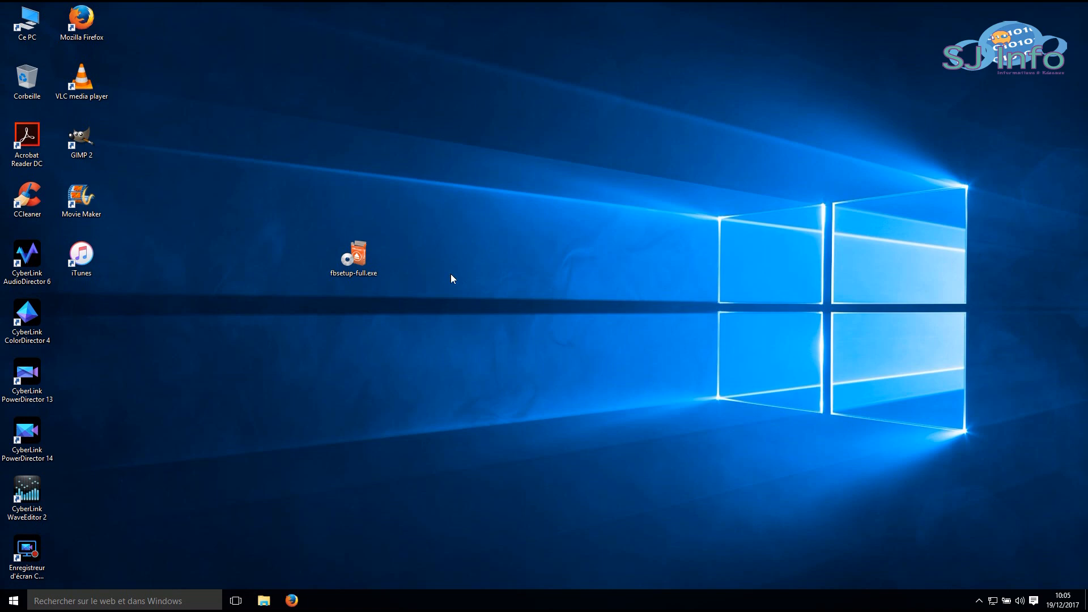
# Search Google in Firefox for fbackup and open the official French FBackup website
pyautogui.doubleClick(81, 20)
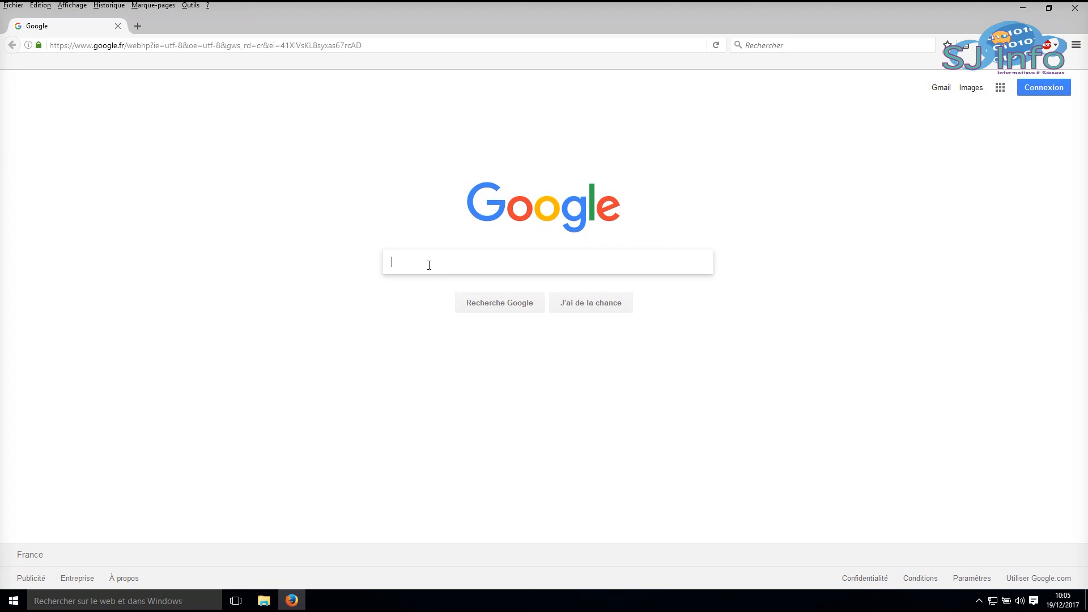
pyautogui.write('abkup')
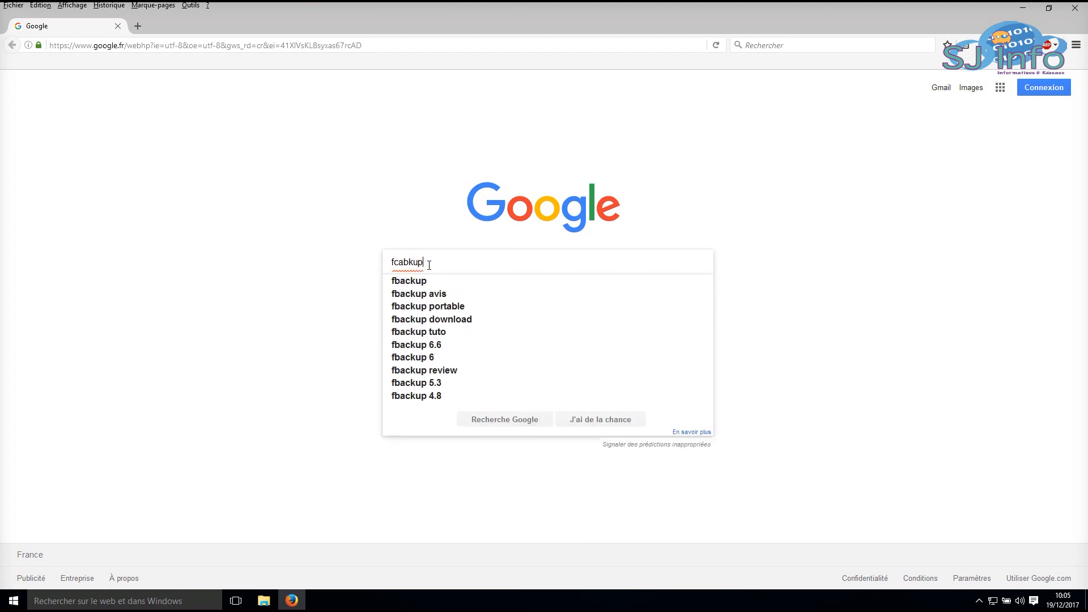
pyautogui.press('Return')
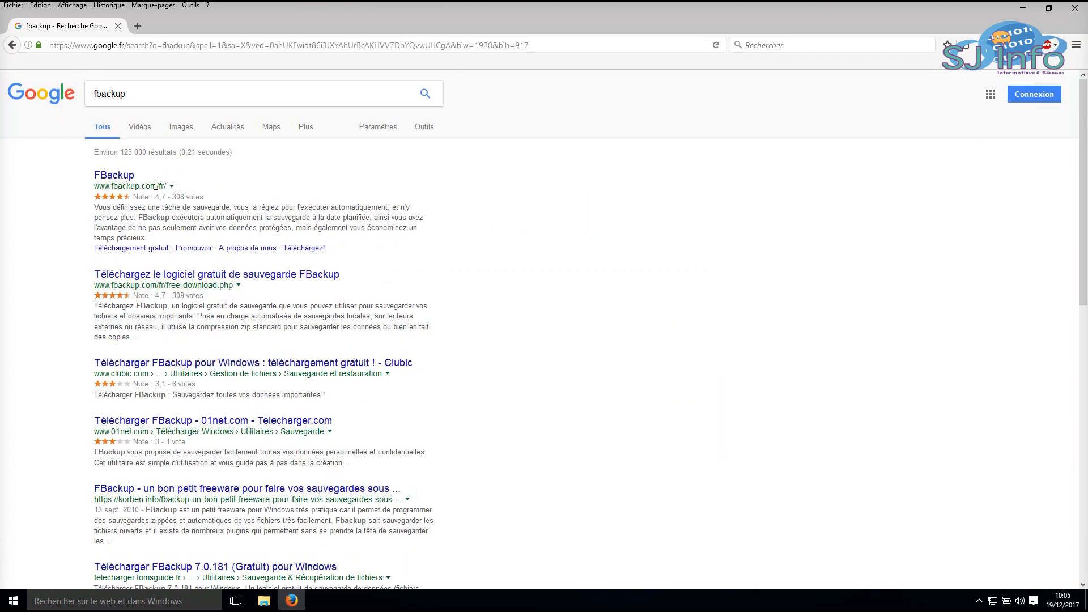
pyautogui.click(126, 176)
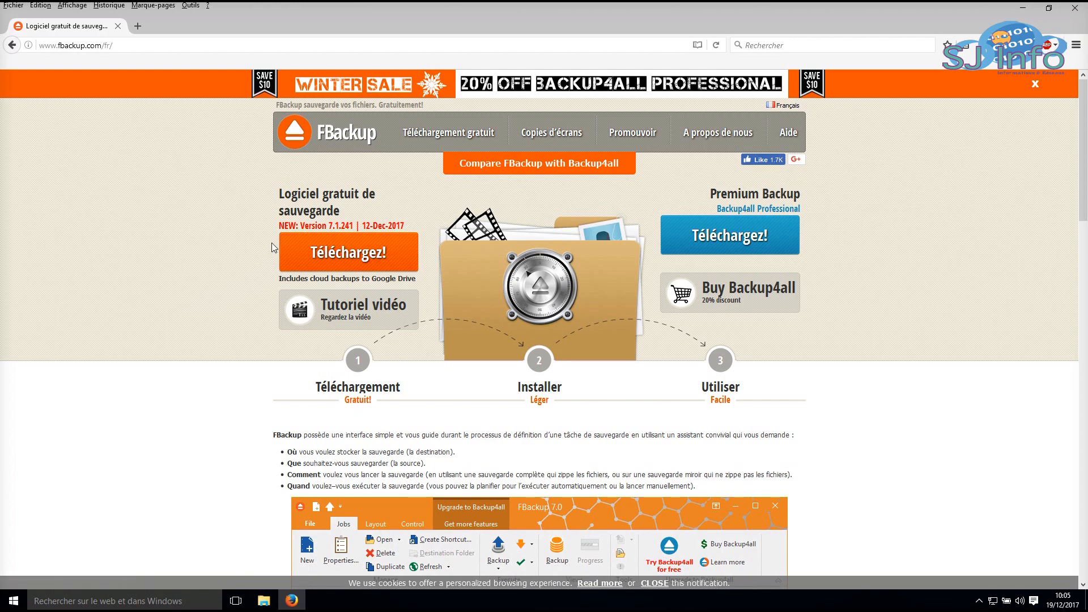
# Request the free FBackup download and cancel saving fbsetup-full.exe
pyautogui.click(337, 258)
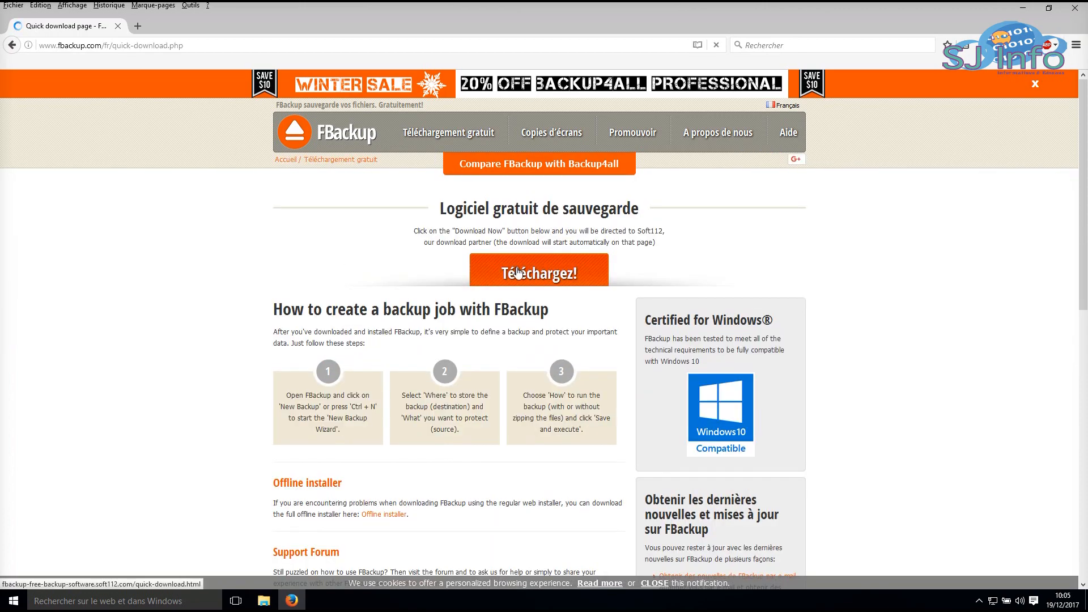
pyautogui.click(498, 282)
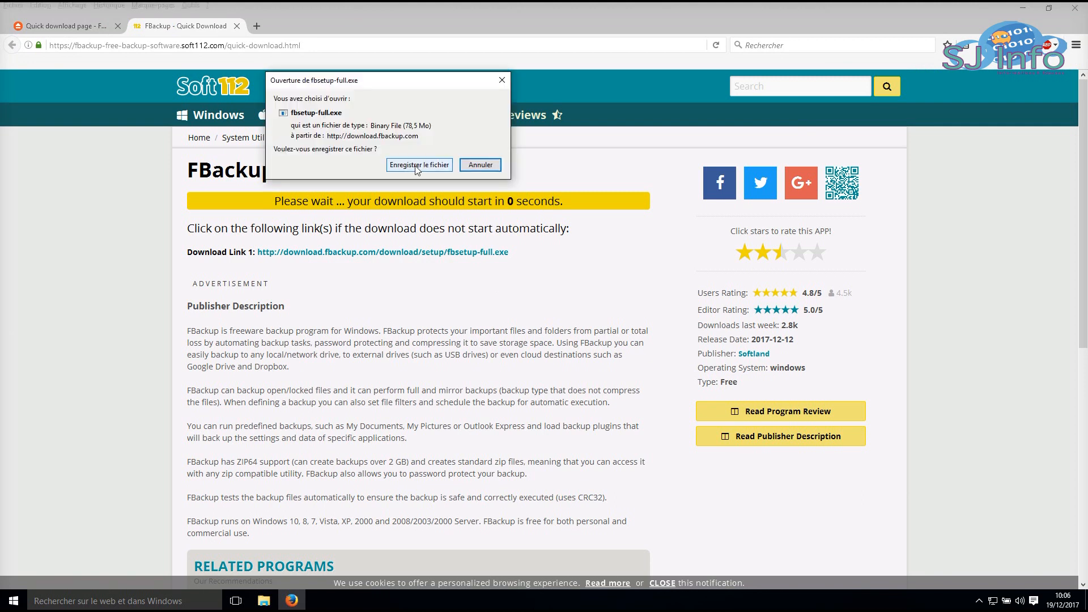
pyautogui.click(476, 164)
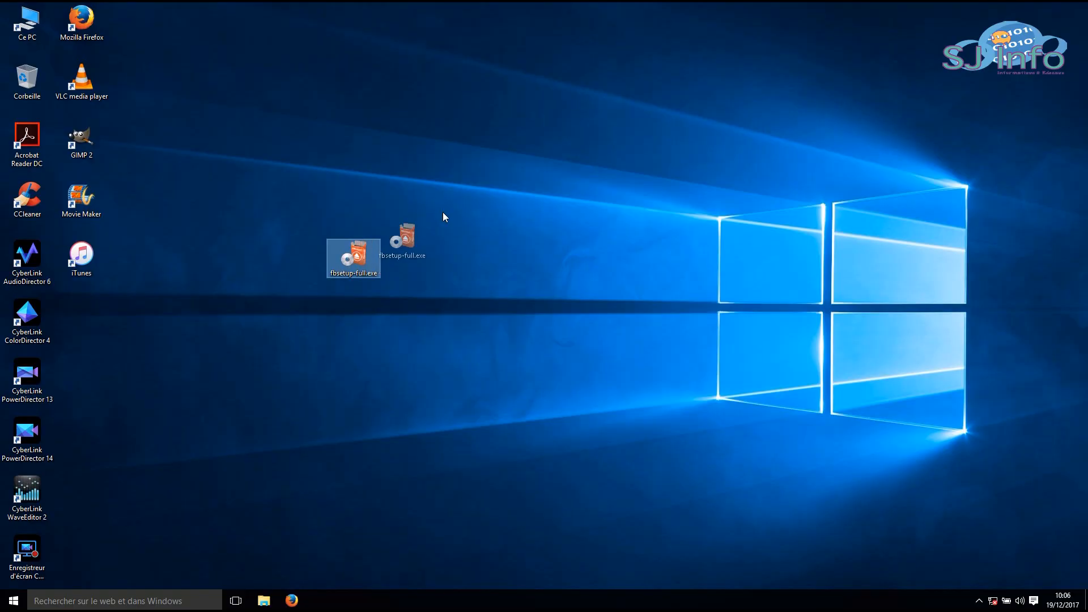
# Install FBackup from fbsetup-full.exe on the desktop, close the installer, and authorize the FBackup scheduler helper
pyautogui.moveTo(442, 219); pyautogui.dragTo(469, 258)
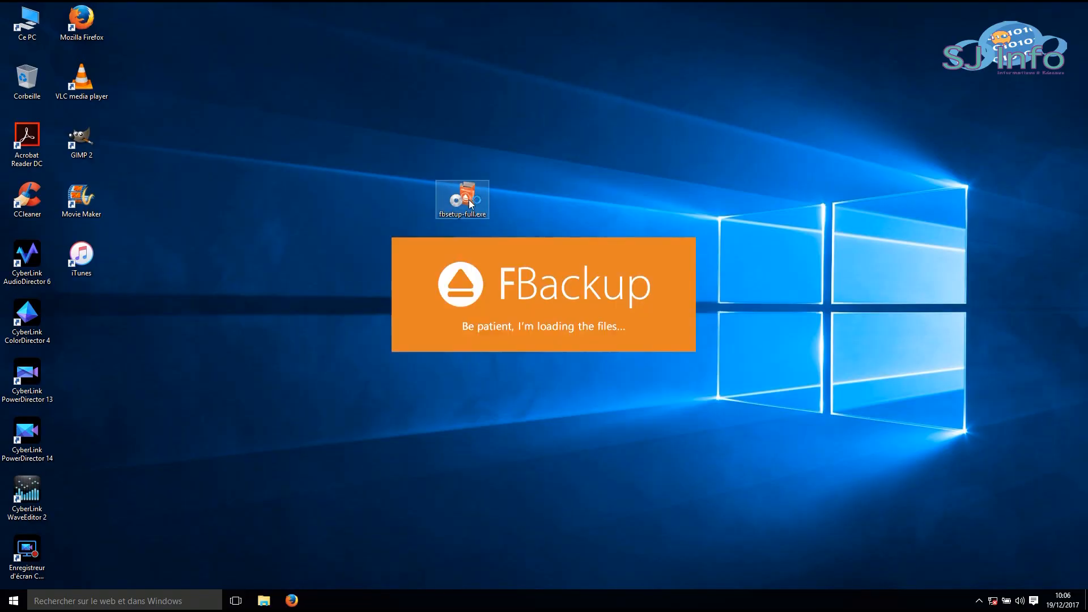
pyautogui.click(494, 374)
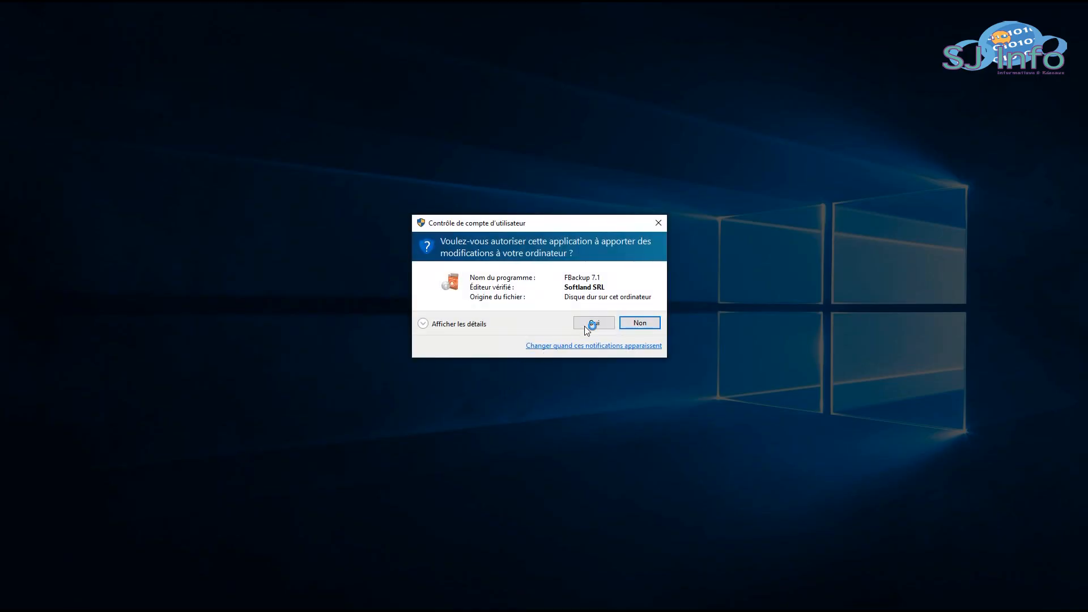
pyautogui.click(590, 323)
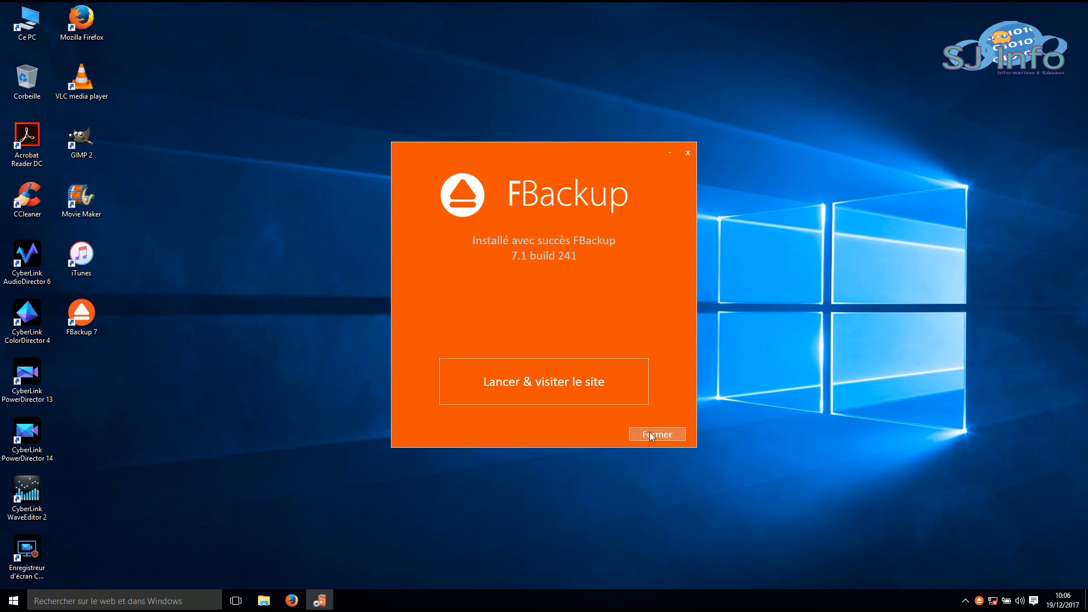
pyautogui.click(651, 433)
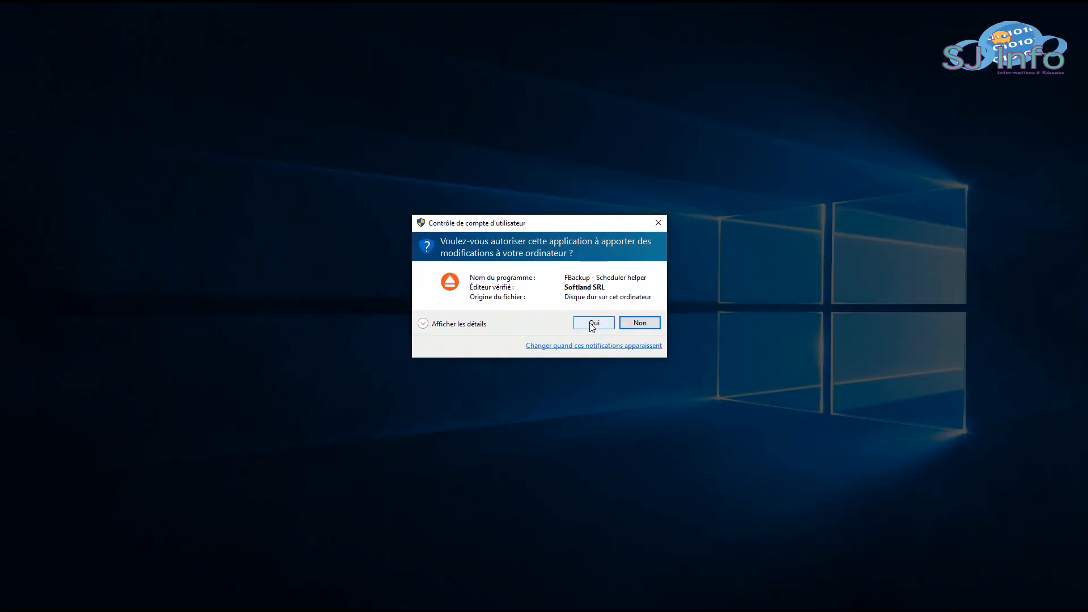
pyautogui.click(592, 324)
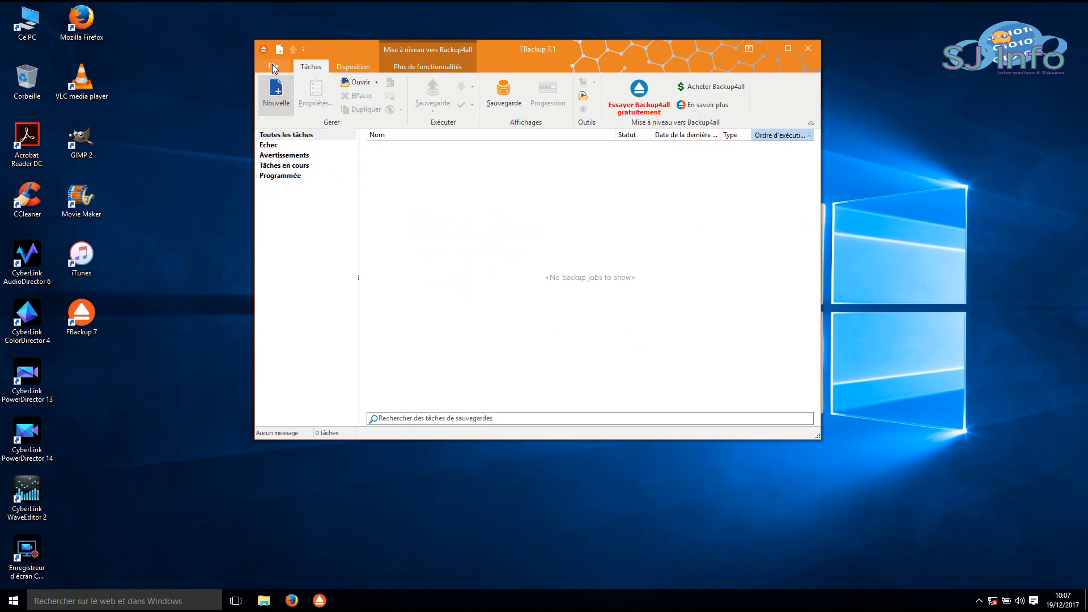
# Examine FBackup's options for language, preferences, startup and updates, and online destinations
pyautogui.click(272, 68)
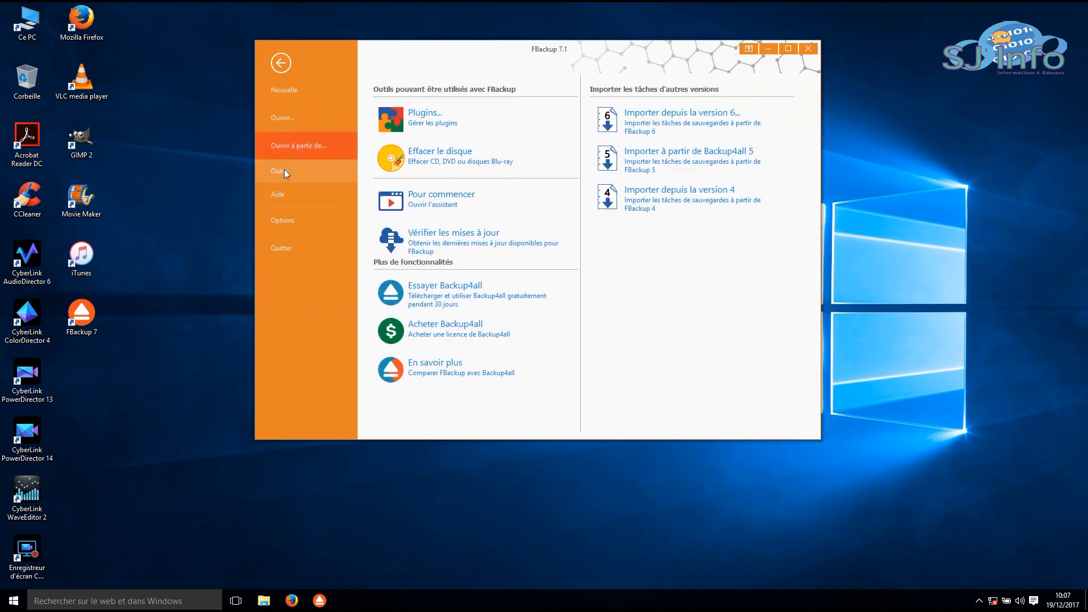
pyautogui.click(284, 220)
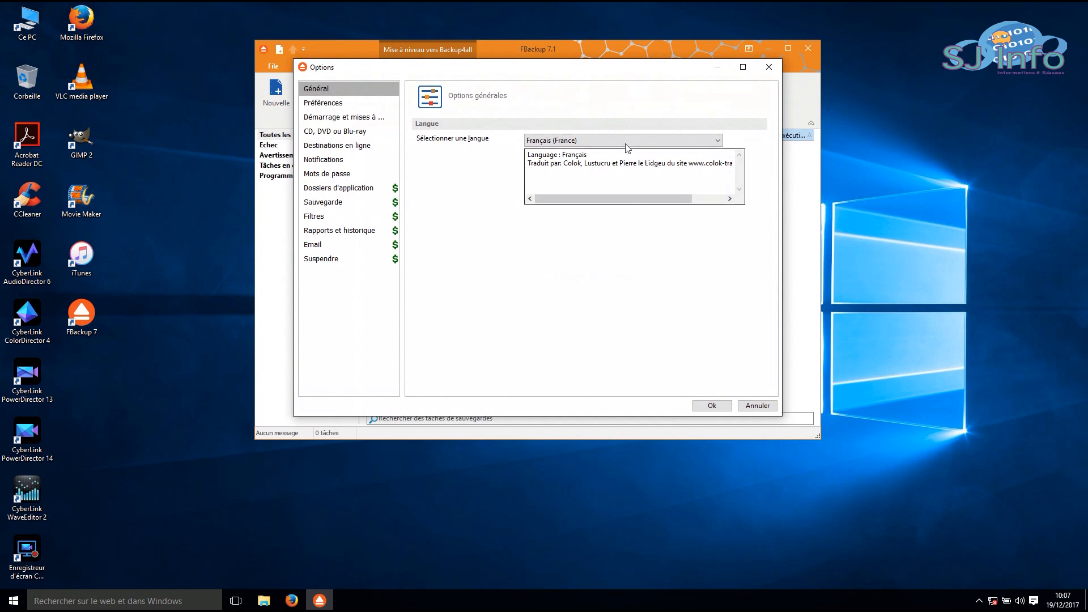
pyautogui.click(329, 103)
pyautogui.click(341, 117)
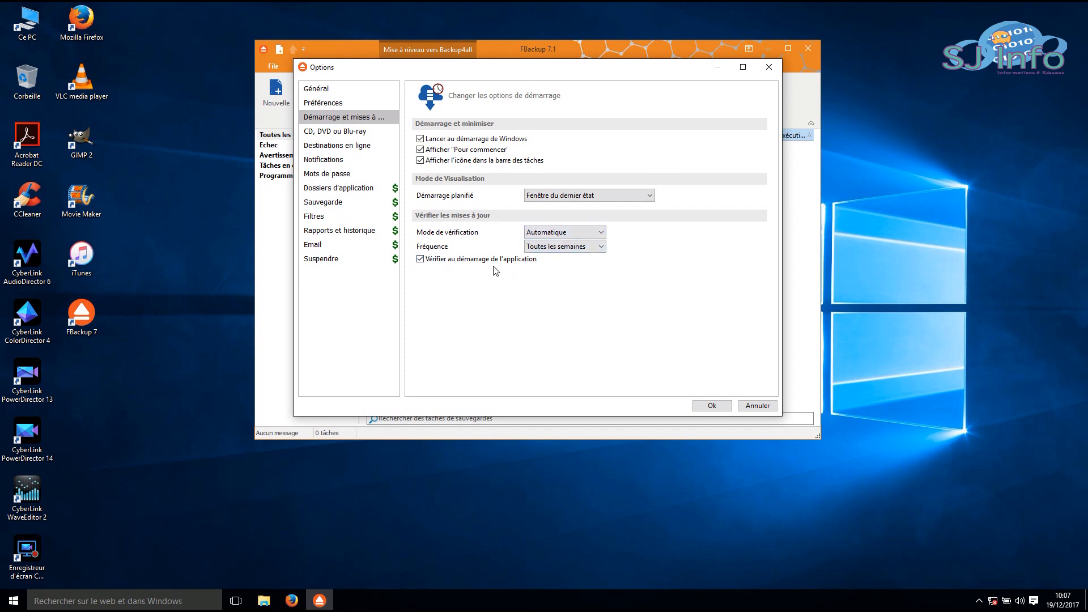
pyautogui.click(343, 147)
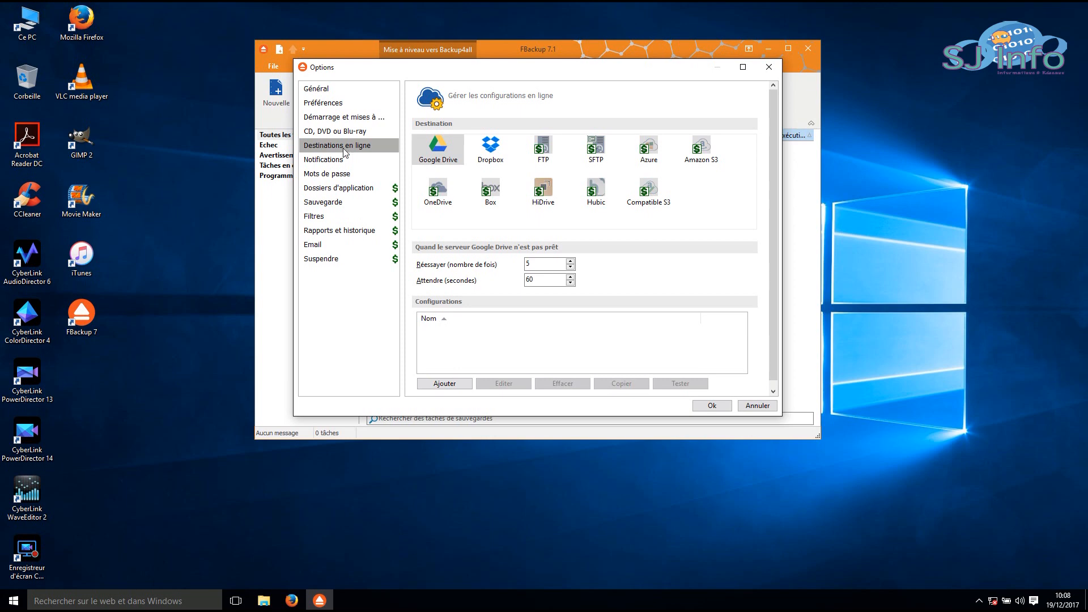
# Set the active notification profile to Silencieuse and save the options
pyautogui.click(342, 161)
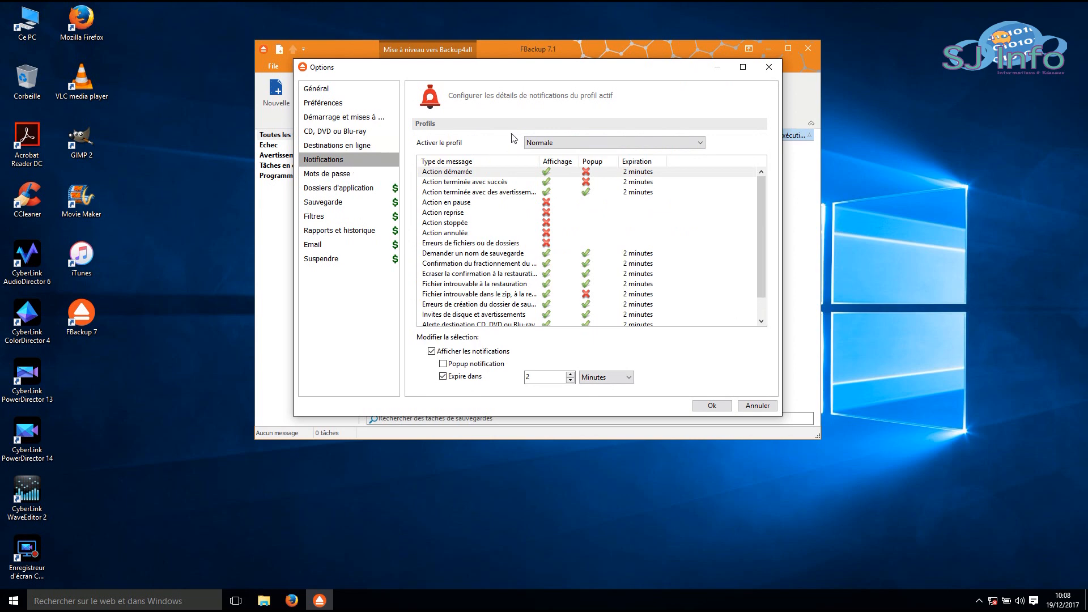
pyautogui.click(587, 149)
pyautogui.click(570, 163)
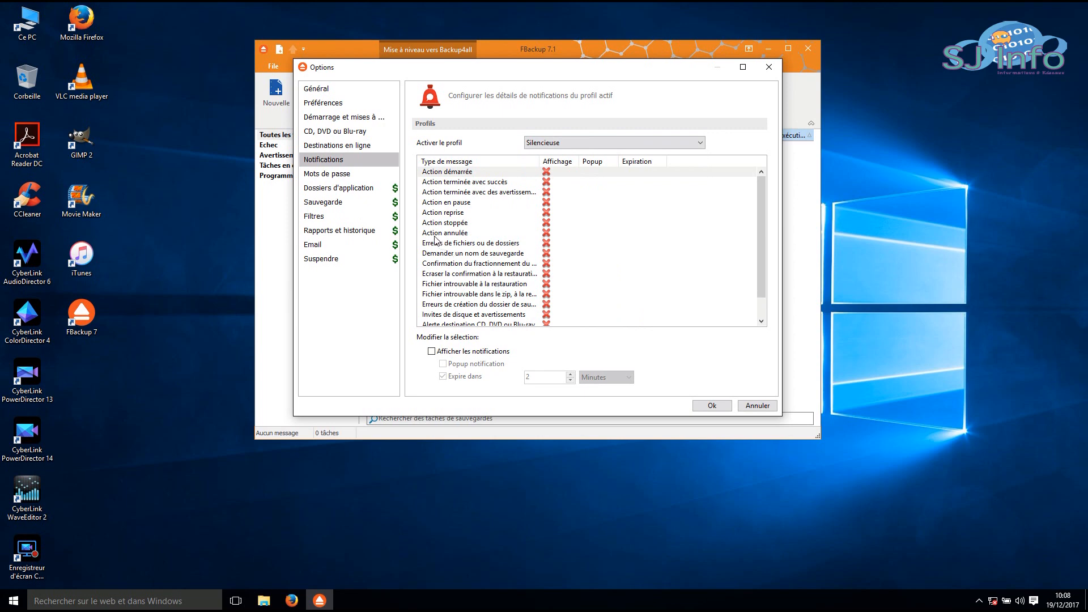
pyautogui.click(711, 406)
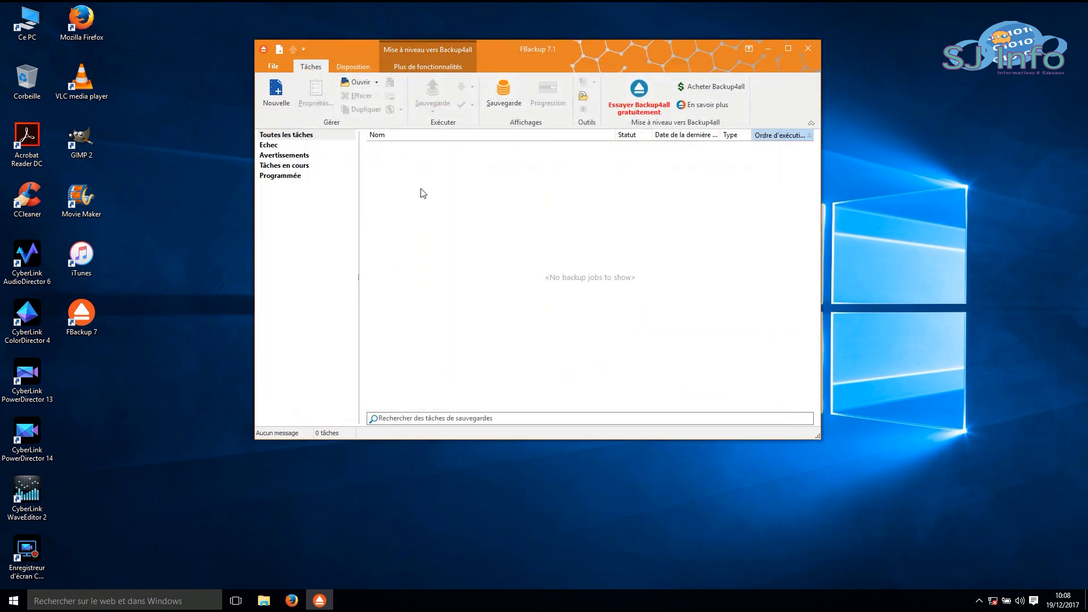
# Create a new backup job named Sauv-test and proceed to its destination settings
pyautogui.click(276, 95)
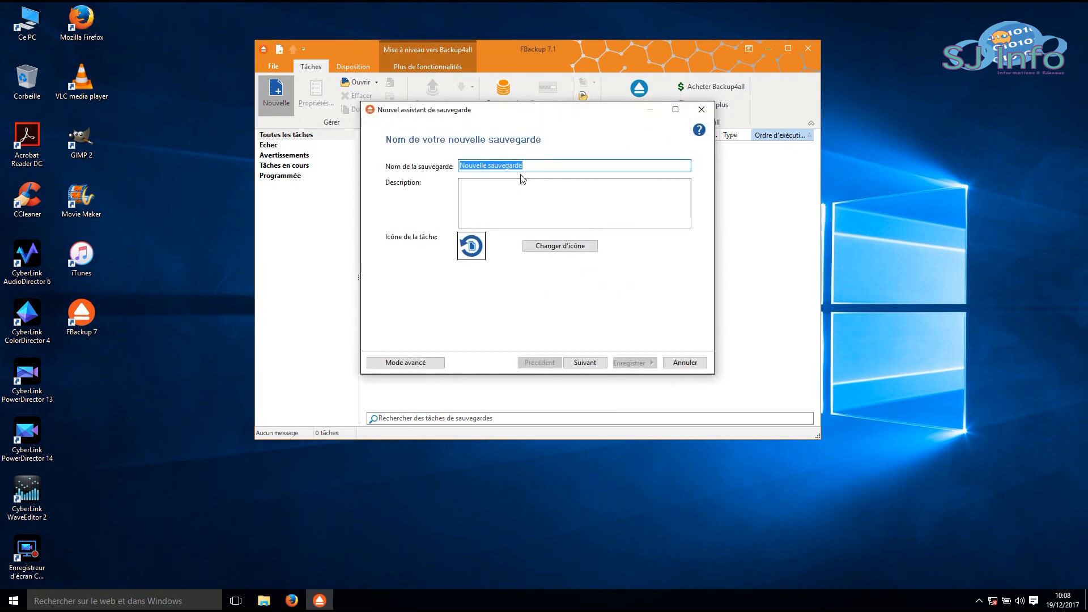
pyautogui.write('Save test')
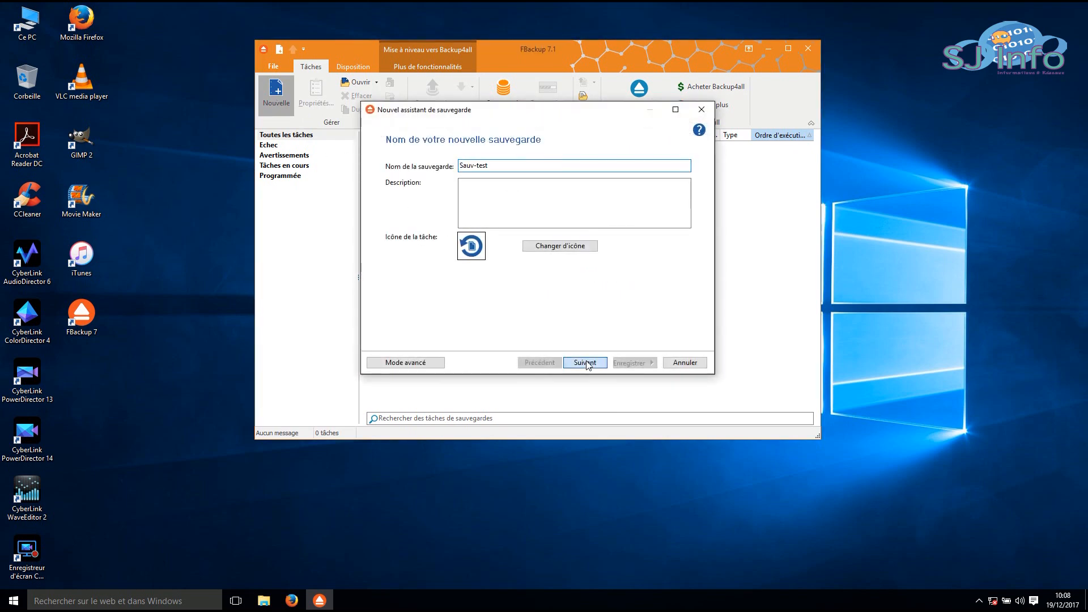
pyautogui.click(586, 364)
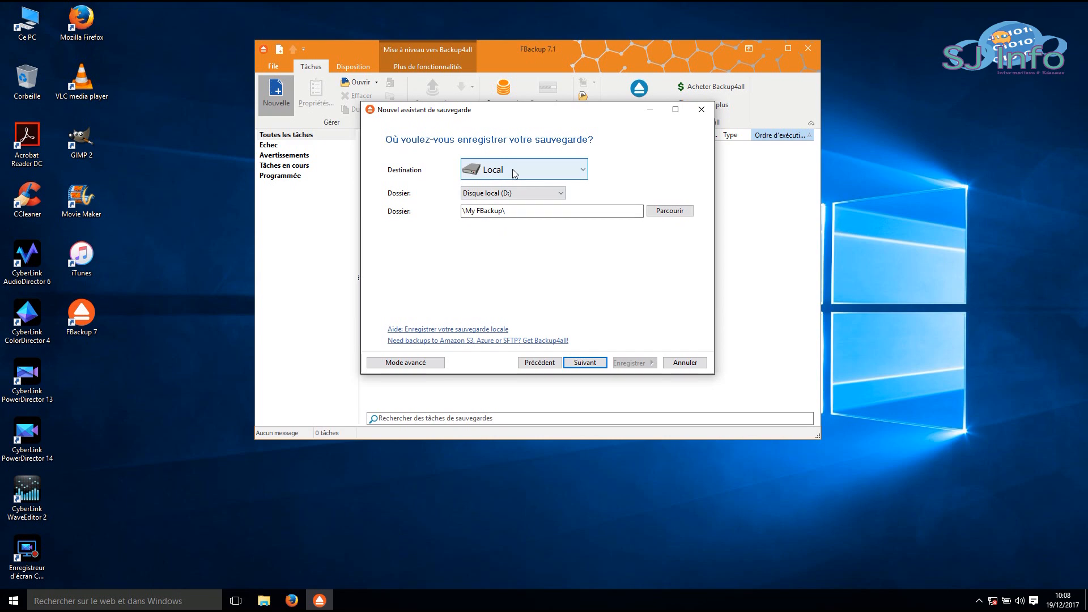
# Try the Dropbox destination (Parcourir) for the backup and return the destination to Local
pyautogui.click(515, 174)
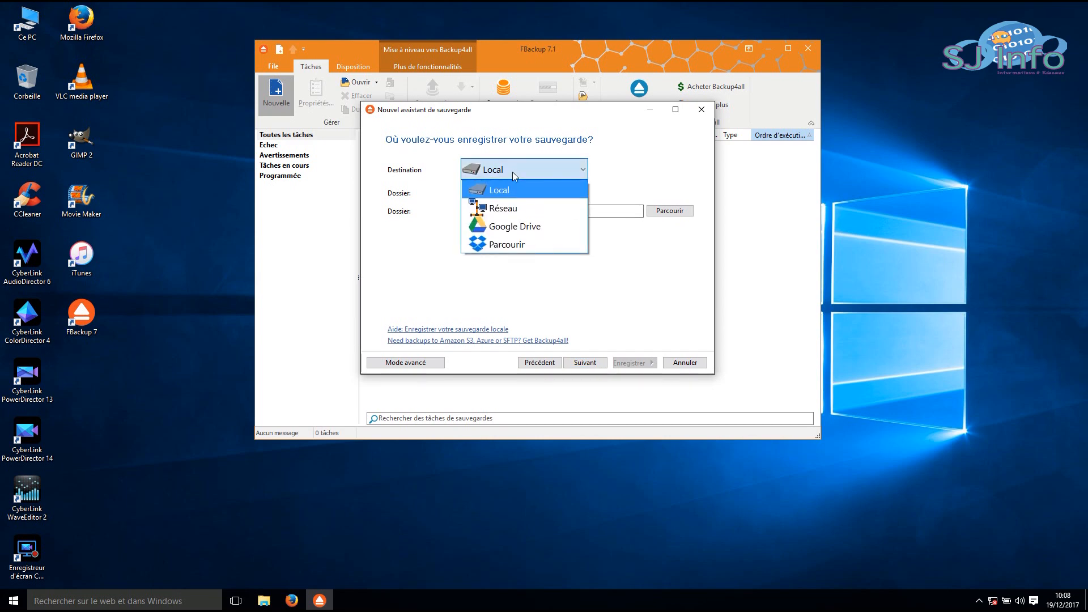
pyautogui.click(520, 244)
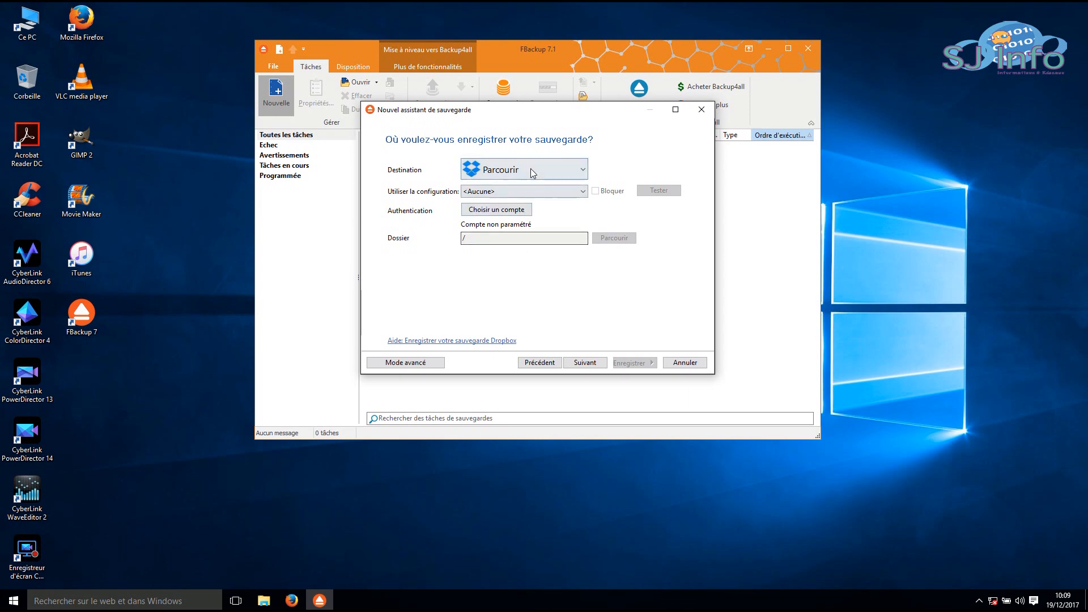
pyautogui.click(498, 170)
pyautogui.click(518, 191)
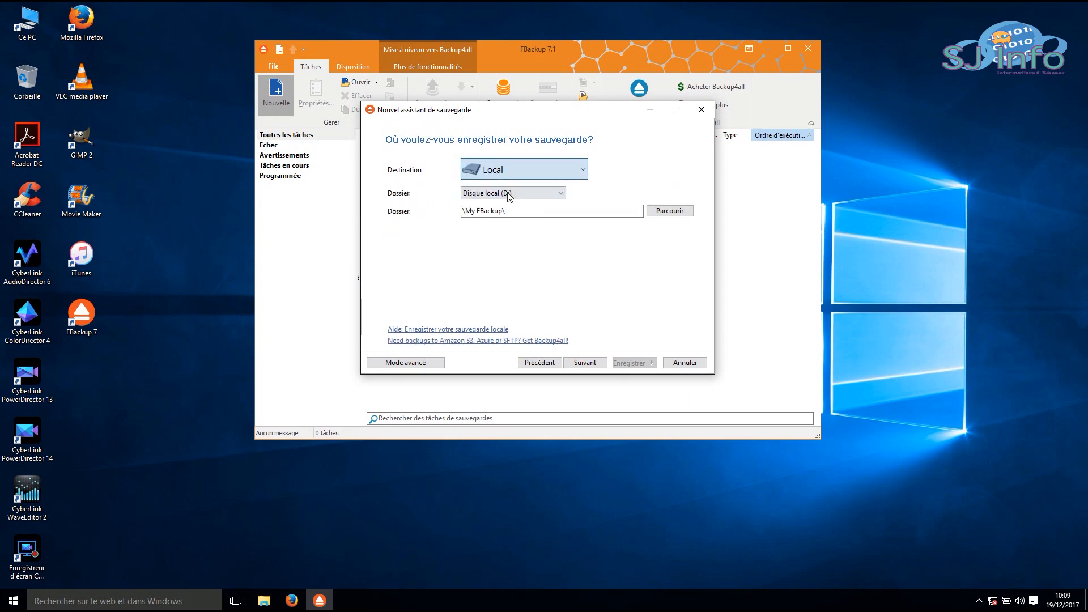
# Examine local drives C: and D: in Ce PC, and move that window clear of the backup wizard
pyautogui.doubleClick(27, 22)
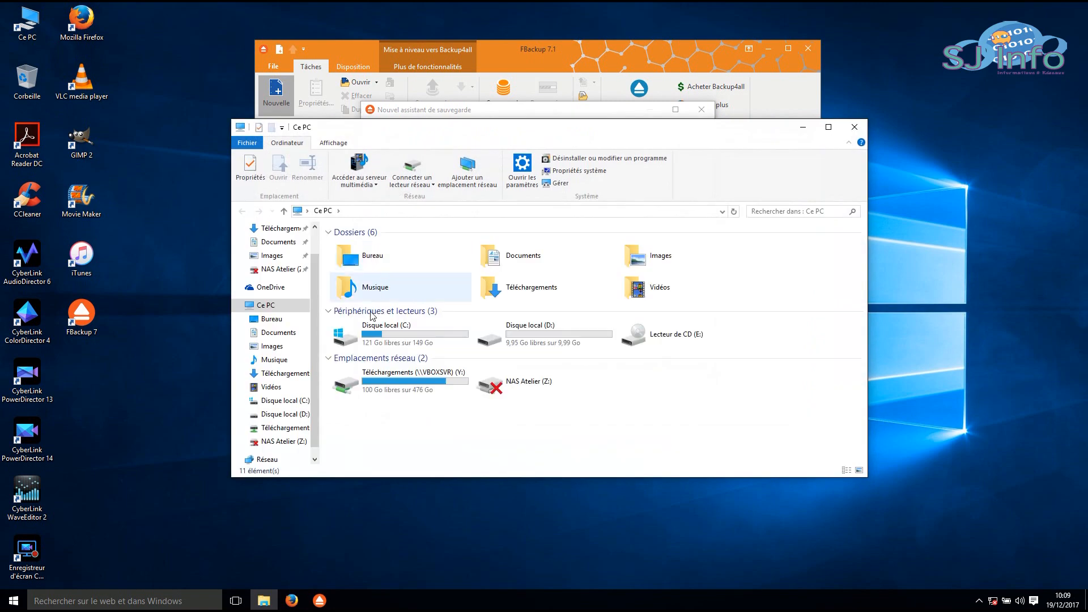
pyautogui.click(413, 331)
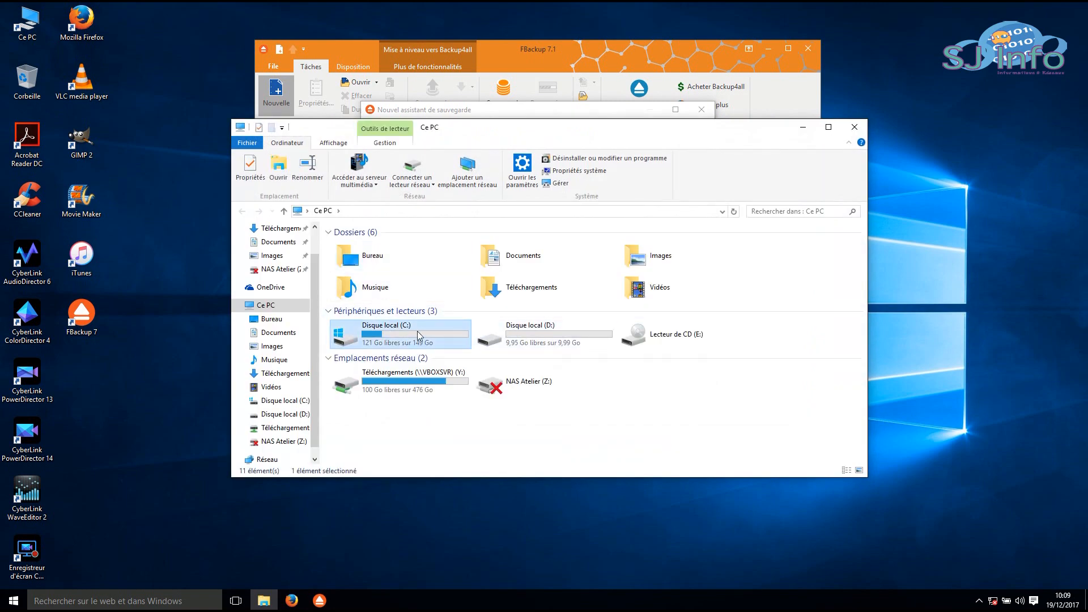
pyautogui.click(516, 331)
pyautogui.click(495, 420)
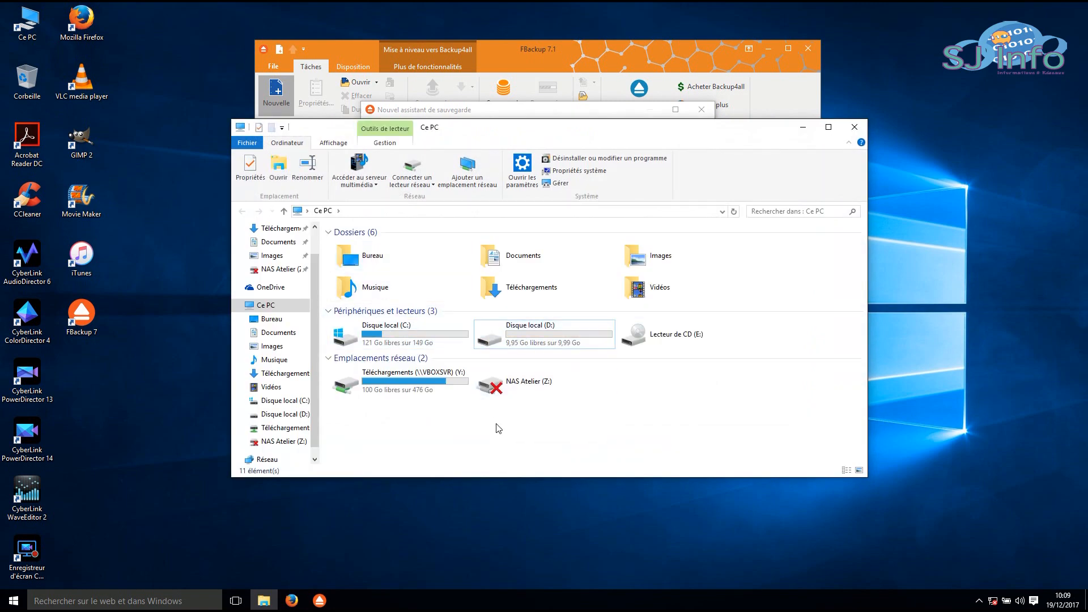
pyautogui.click(532, 332)
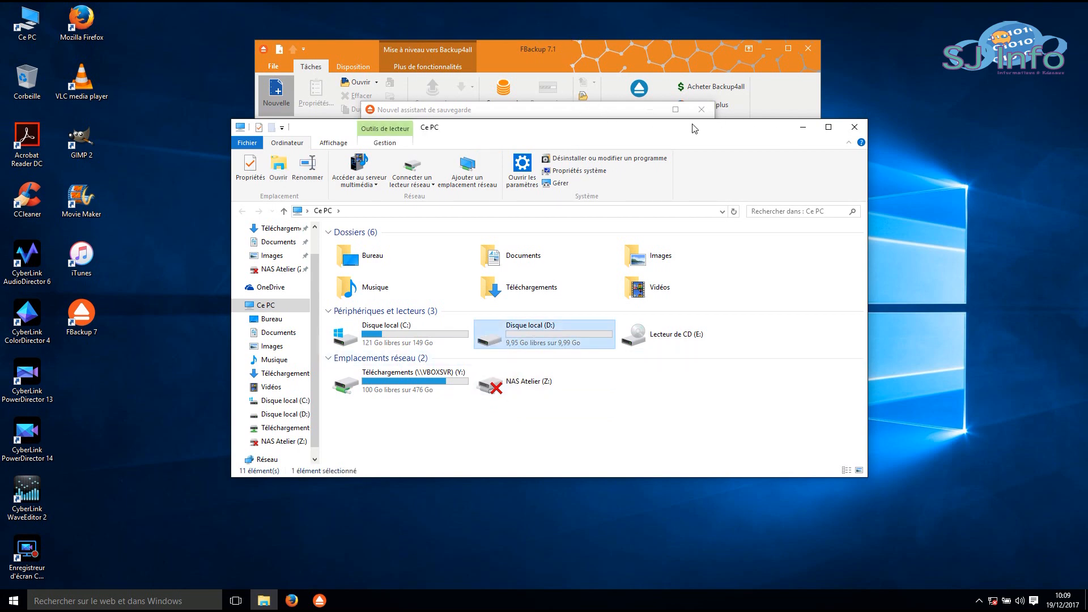
pyautogui.moveTo(693, 125); pyautogui.dragTo(688, 232)
# Choose Disque local (D:) as the backup drive in the wizard and clear the default destination folder path
pyautogui.click(574, 116)
pyautogui.click(541, 193)
pyautogui.click(542, 198)
pyautogui.click(552, 195)
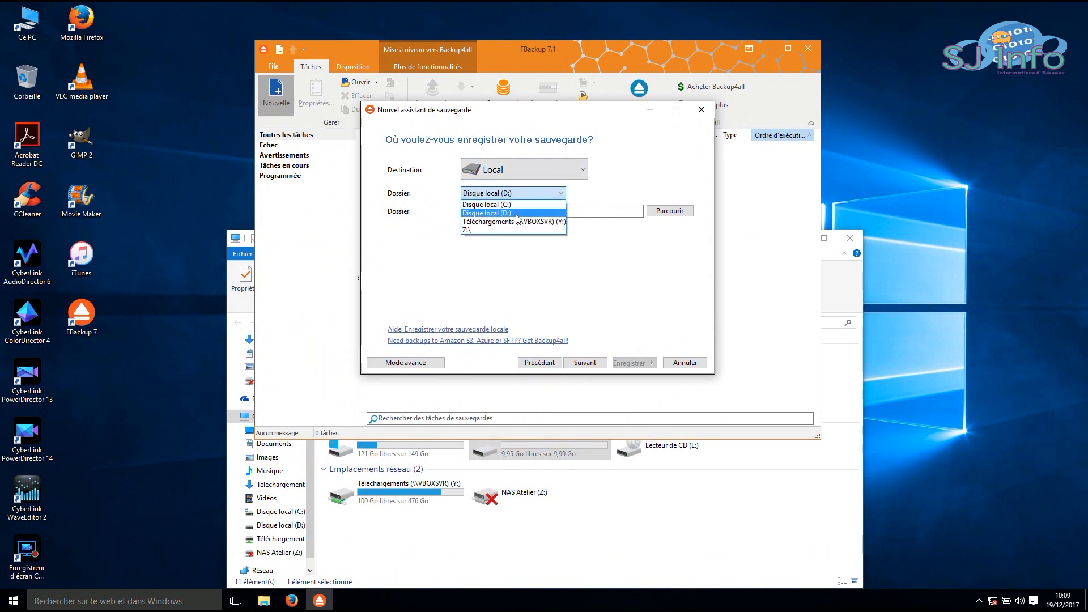
pyautogui.click(516, 197)
pyautogui.click(517, 196)
pyautogui.click(505, 213)
pyautogui.click(506, 213)
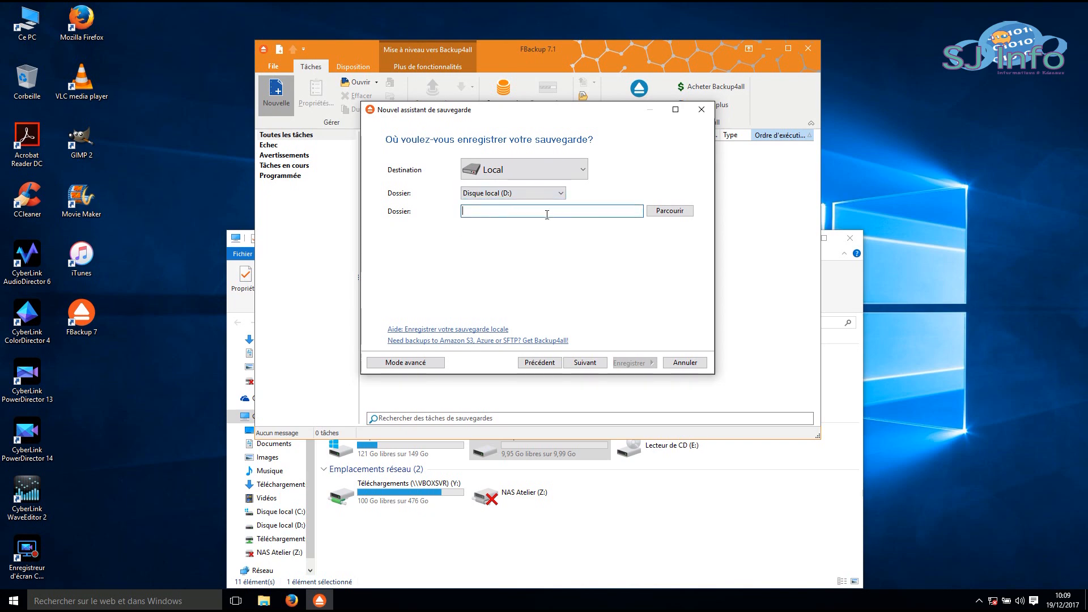
# Create a folder named Sauvegarde on Disque local (D:), choose it as the backup destination, and proceed to the source selection
pyautogui.click(665, 211)
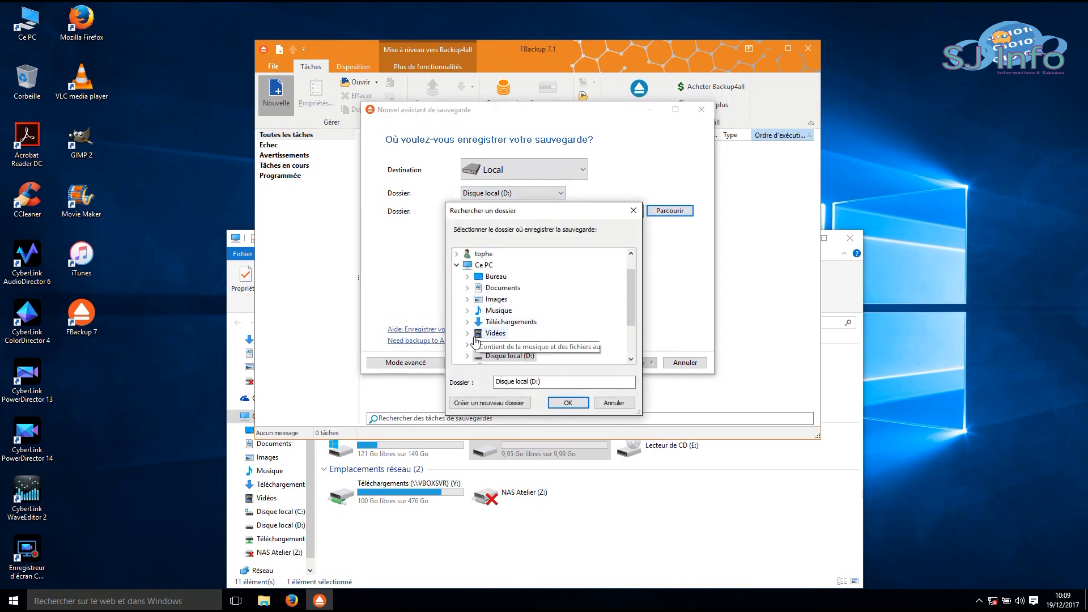
pyautogui.click(467, 356)
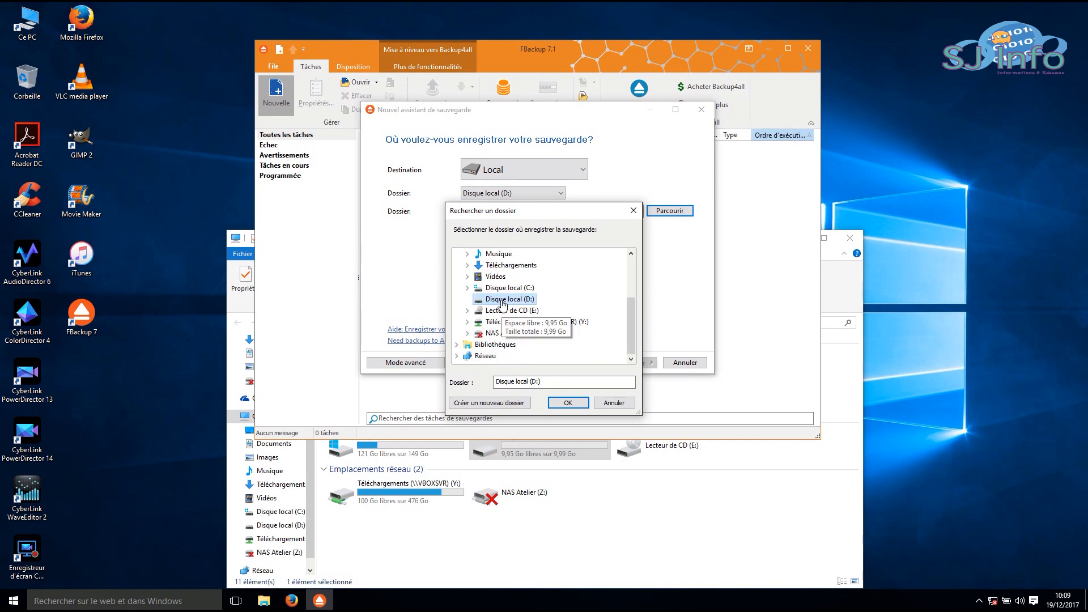
pyautogui.click(481, 403)
pyautogui.write('S')
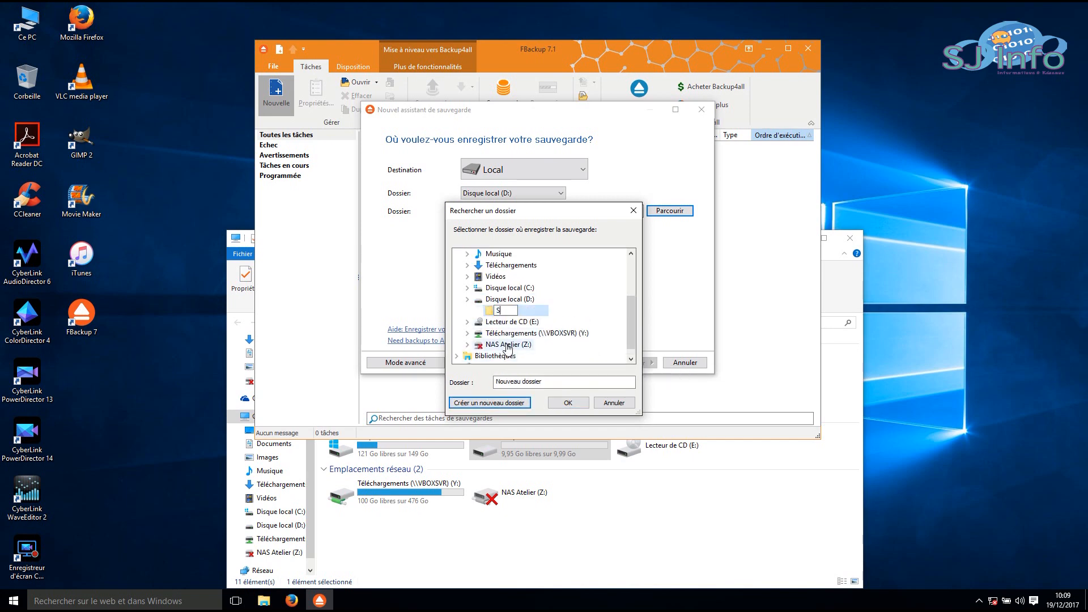
pyautogui.write('auvegarde')
pyautogui.click(553, 311)
pyautogui.click(568, 402)
pyautogui.click(587, 362)
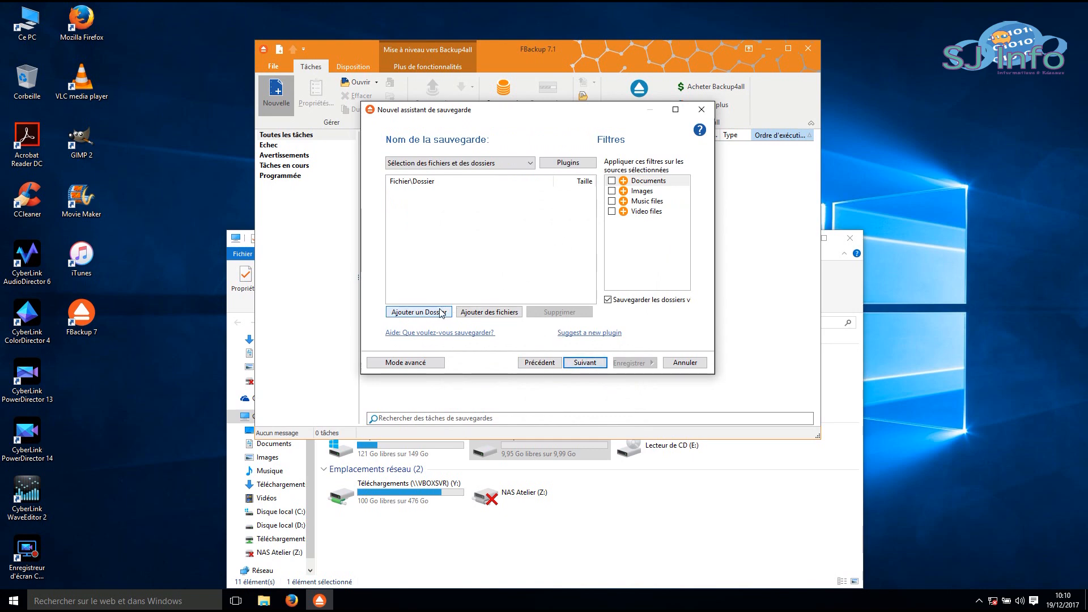
# Add the Bureau and Documents folders as sources of the backup
pyautogui.click(432, 312)
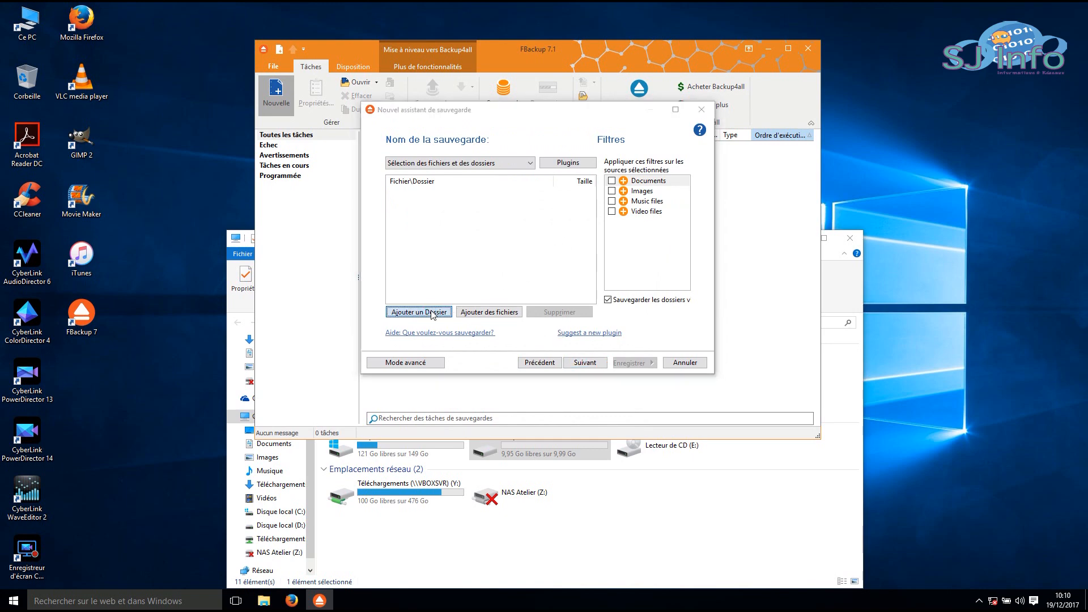
pyautogui.click(457, 276)
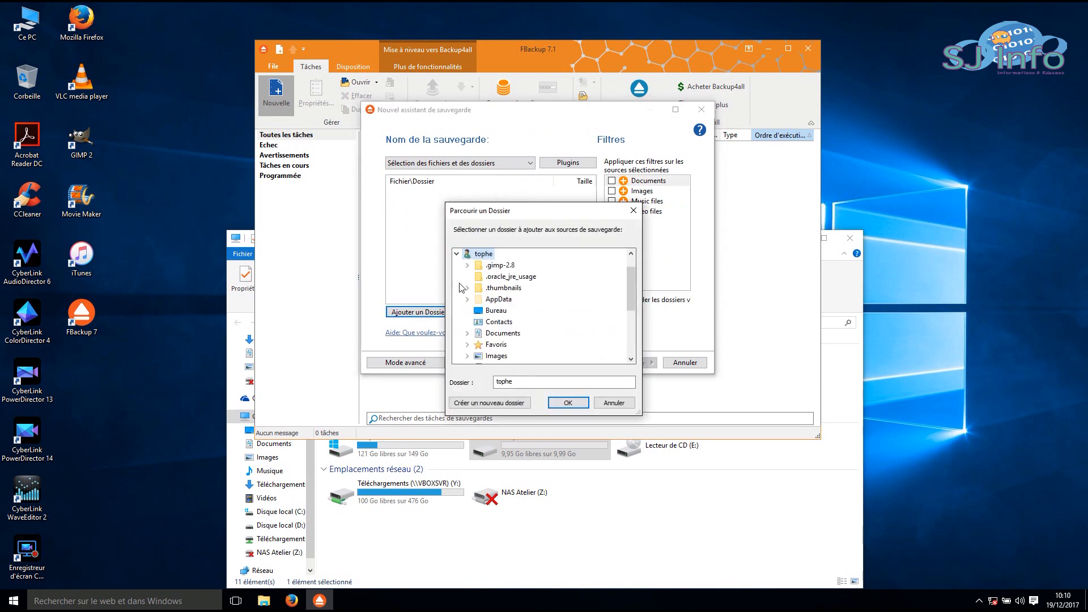
pyautogui.click(495, 311)
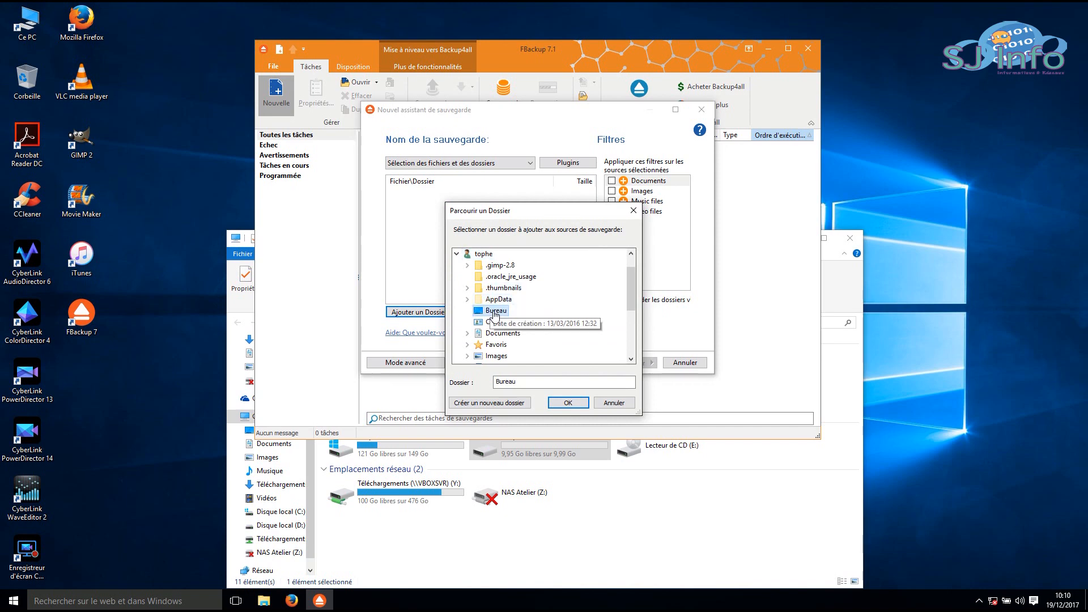
pyautogui.click(568, 402)
pyautogui.click(432, 313)
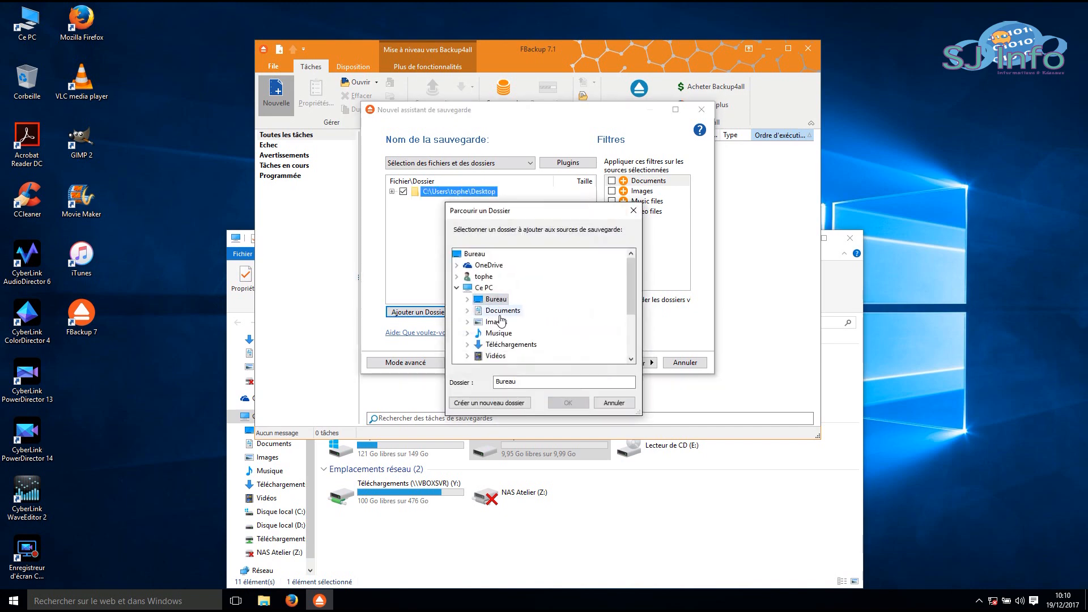
pyautogui.click(501, 313)
pyautogui.click(567, 402)
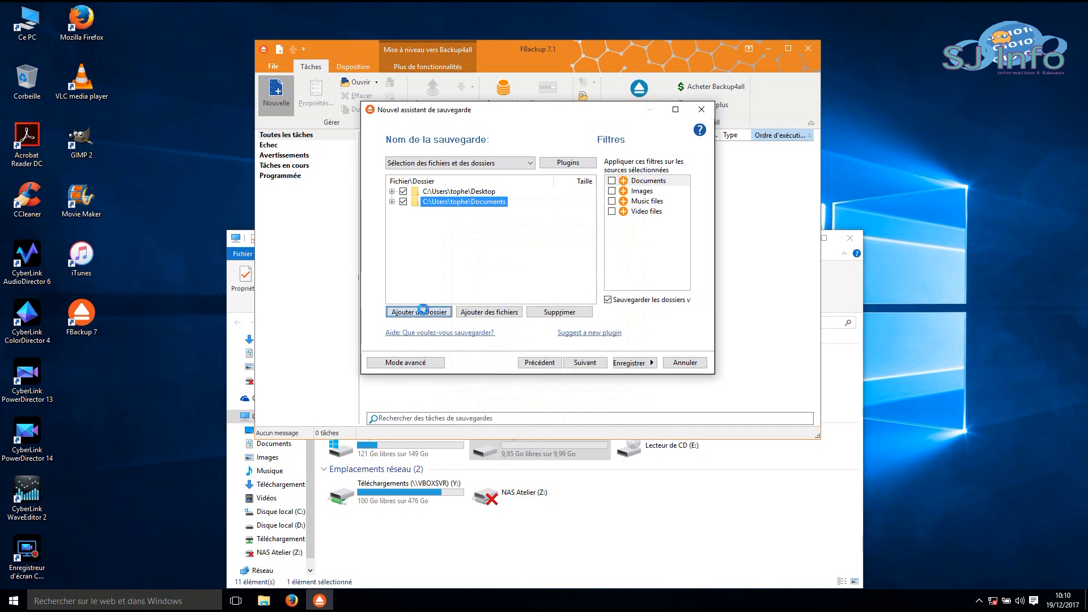
# Add the Images and Musique folders to the backup sources
pyautogui.click(425, 312)
pyautogui.click(497, 322)
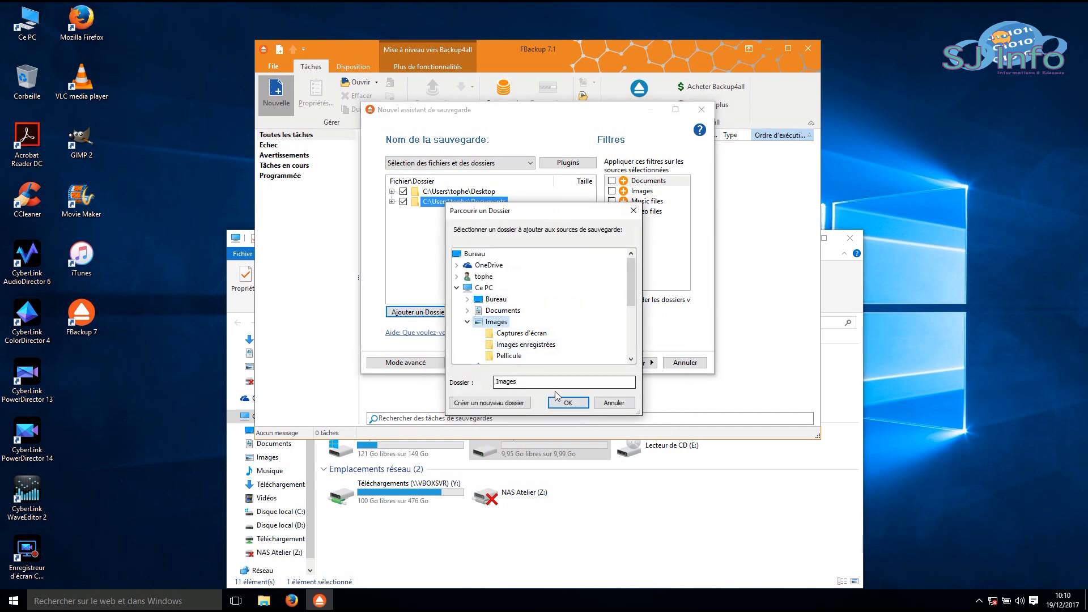
pyautogui.click(567, 402)
pyautogui.click(432, 315)
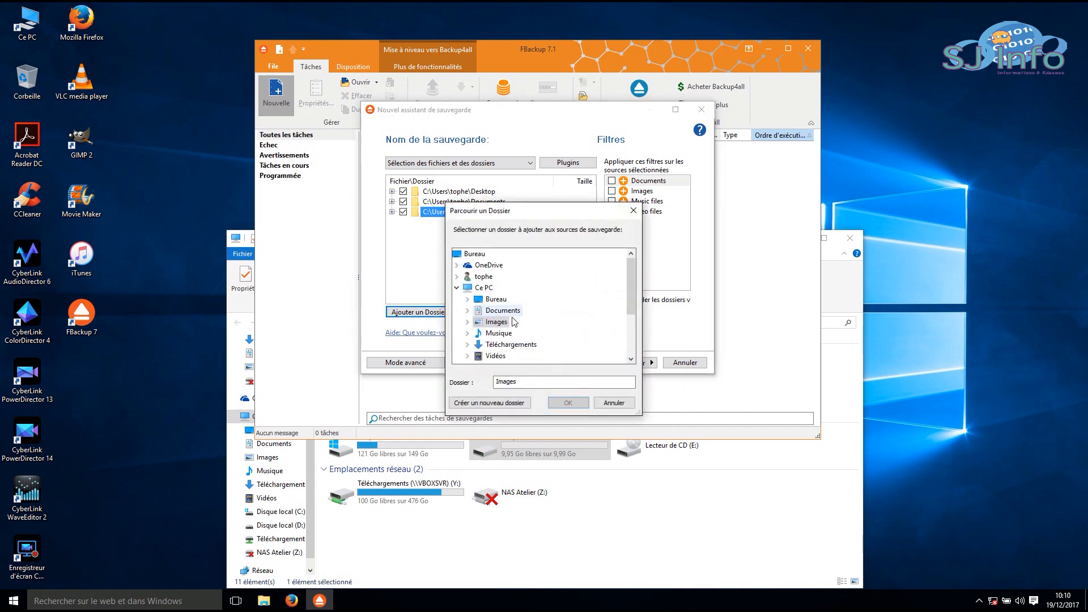
pyautogui.click(498, 299)
pyautogui.click(568, 403)
# Add the Téléchargements and Vidéos folders to the backup sources
pyautogui.click(419, 312)
pyautogui.click(500, 345)
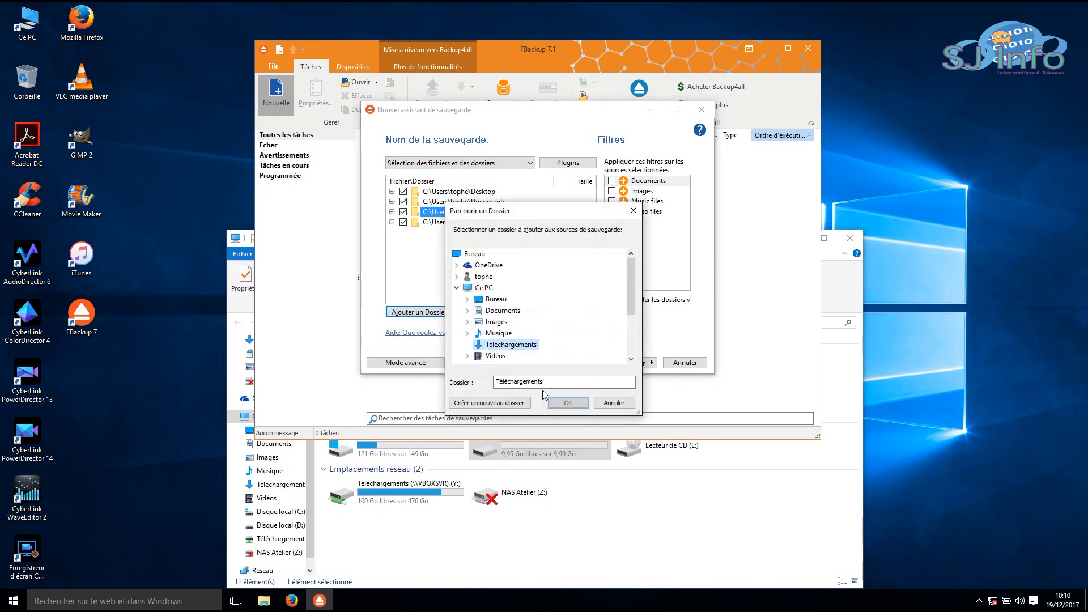
pyautogui.click(567, 402)
pyautogui.click(452, 313)
pyautogui.click(495, 344)
pyautogui.click(566, 402)
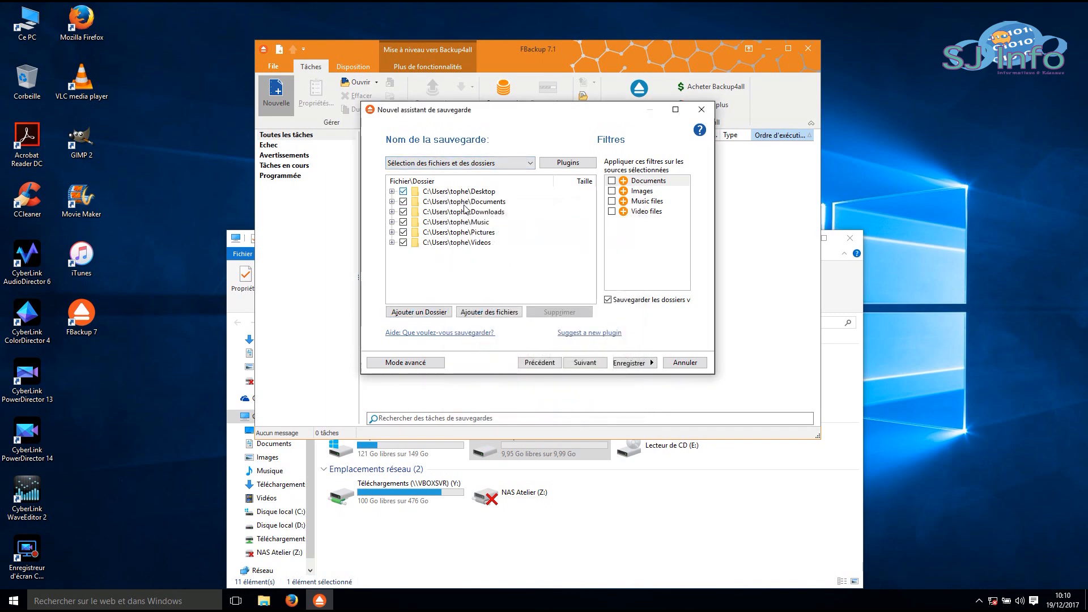
pyautogui.click(422, 311)
pyautogui.scroll(-2, 469, 321)
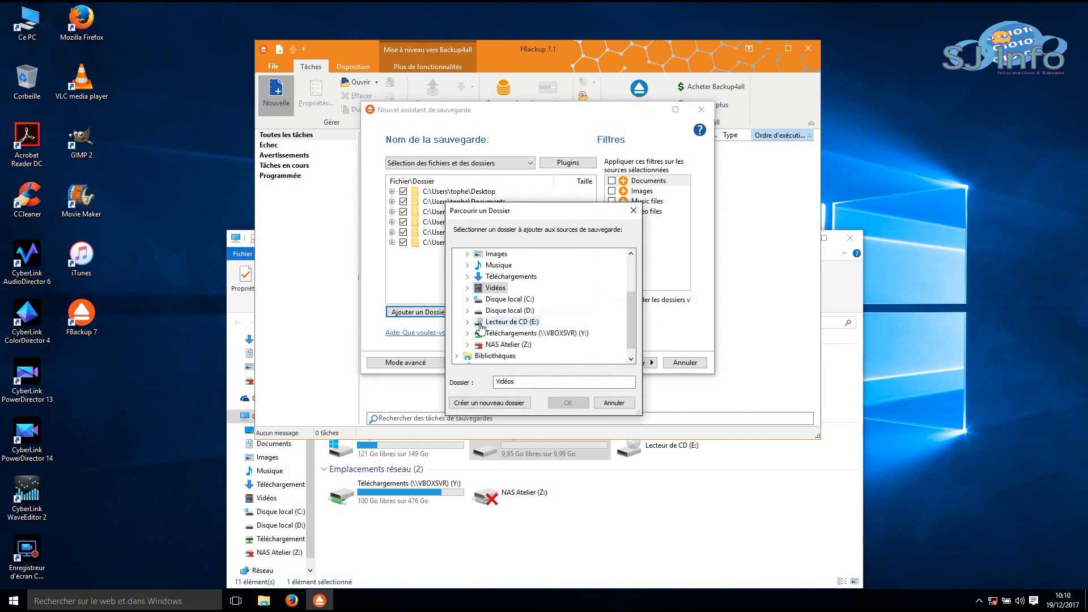
pyautogui.click(467, 299)
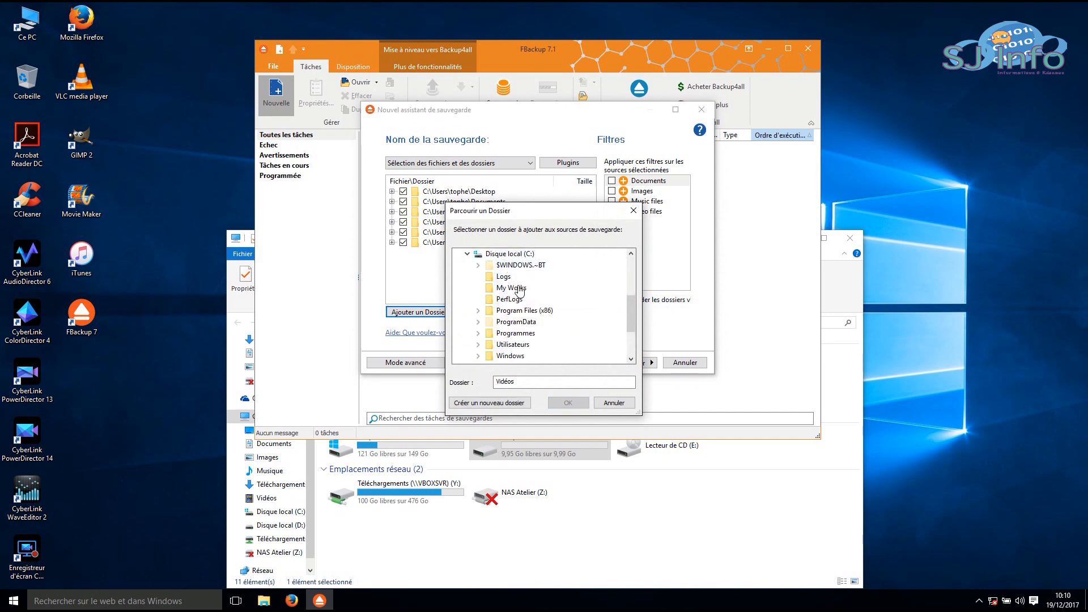
pyautogui.scroll(-2, 526, 320)
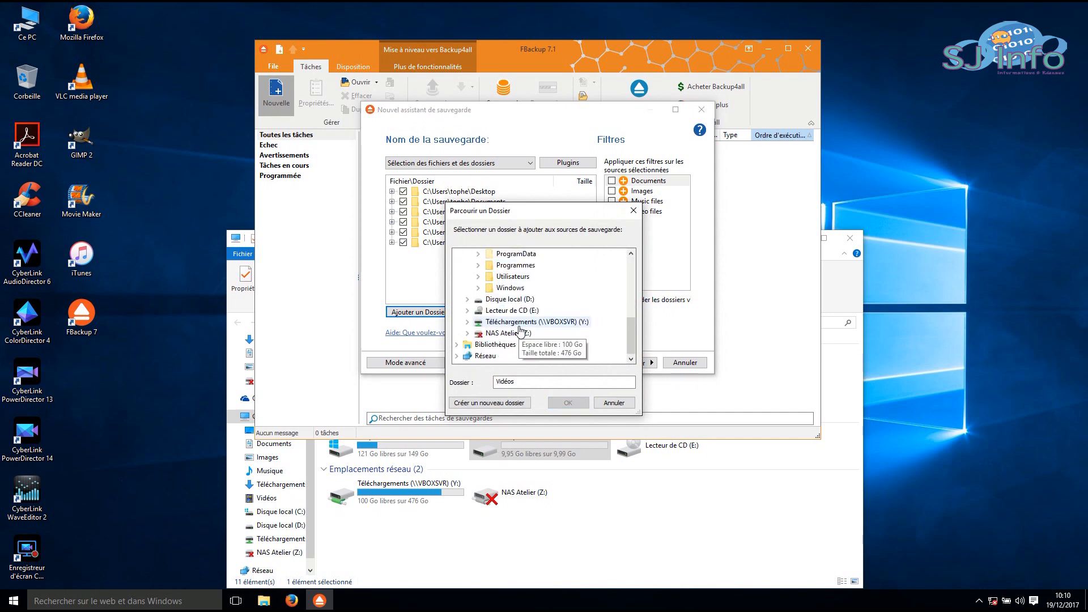
pyautogui.click(615, 403)
# Proceed to the backup type, choose the mirror backup that copies files without compression, and continue to the frequency settings
pyautogui.click(590, 363)
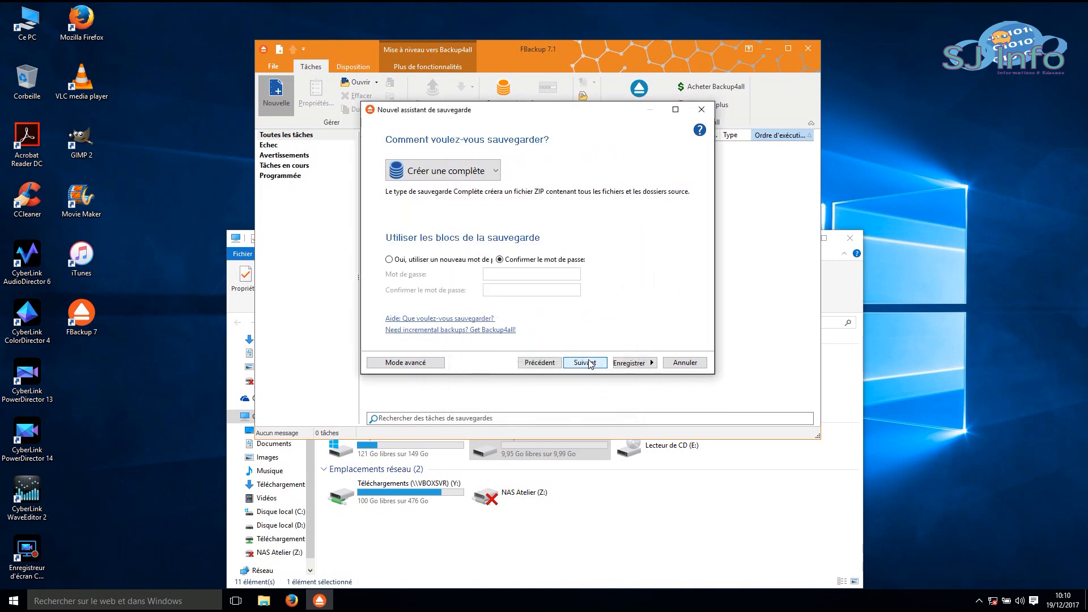
pyautogui.click(480, 173)
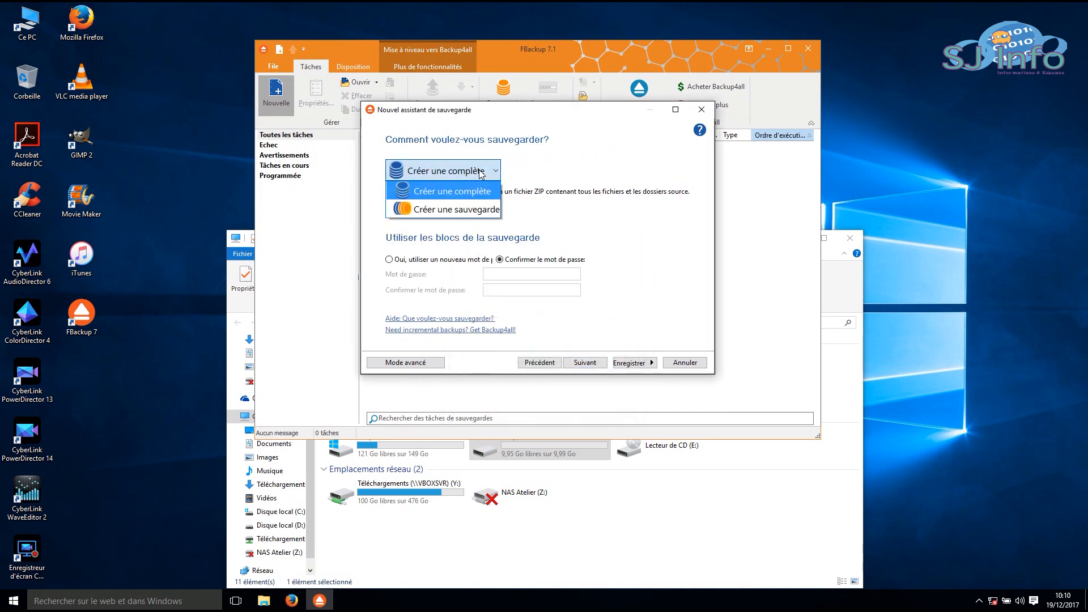
pyautogui.click(526, 175)
pyautogui.click(486, 171)
pyautogui.click(437, 210)
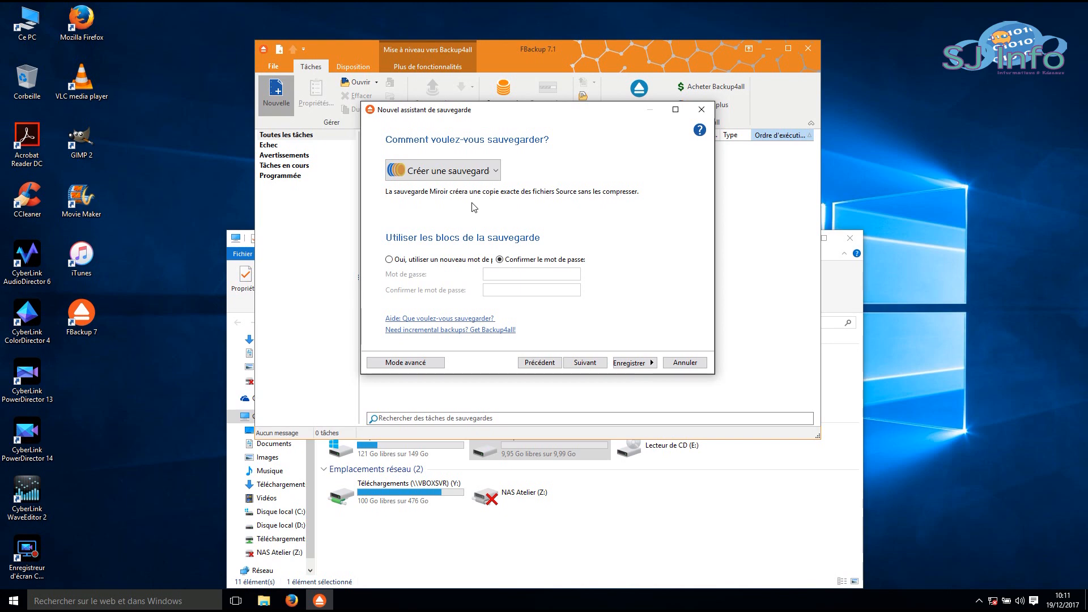
pyautogui.click(583, 363)
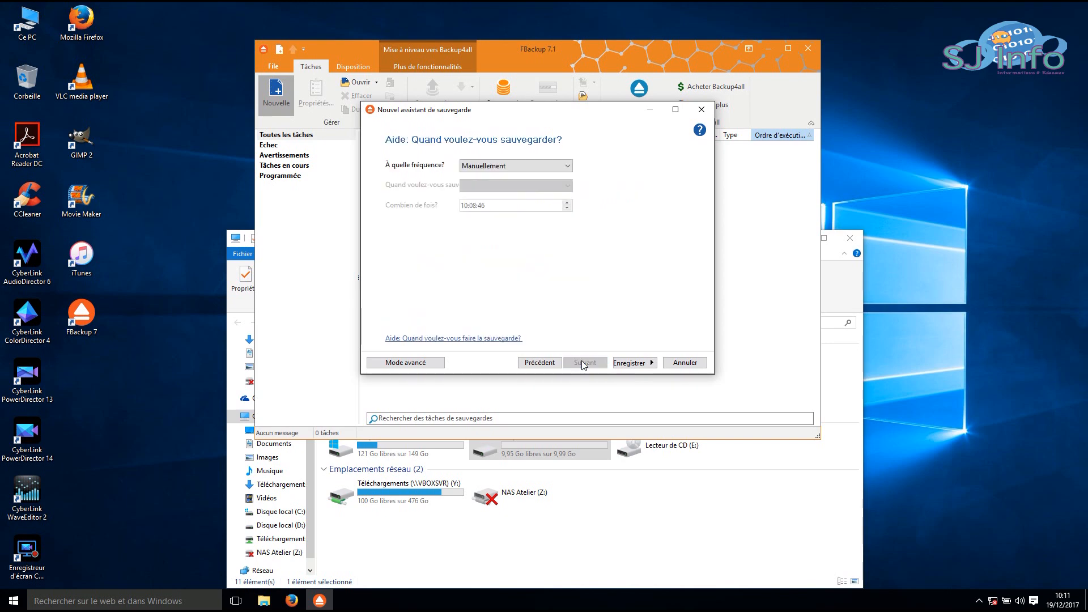
# Try the Quotidienne, Hebdomadaire and Mensuelle backup frequencies and look at their day choices
pyautogui.click(508, 166)
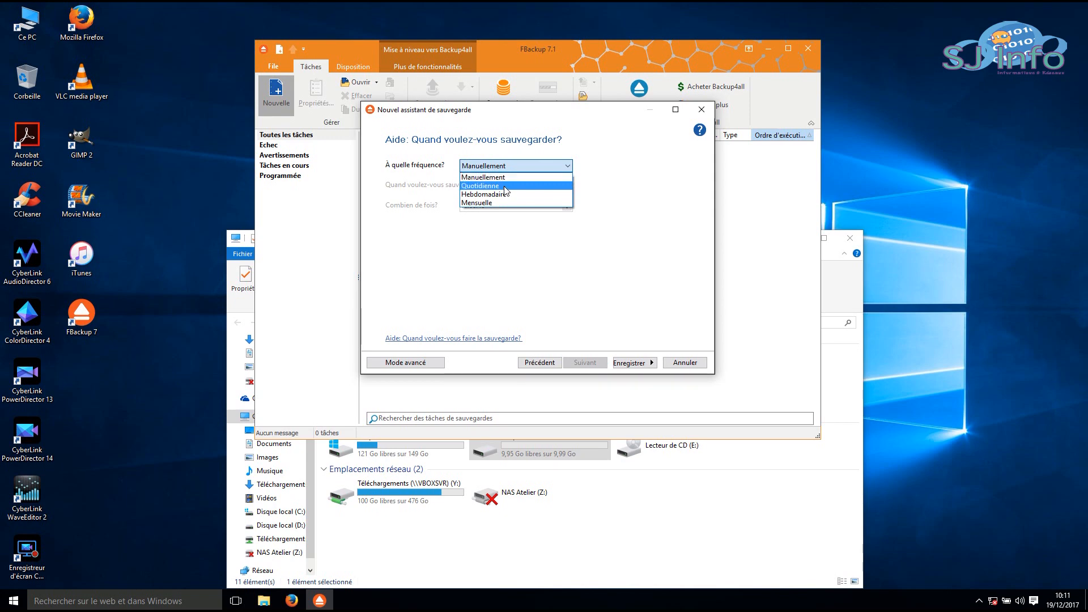
pyautogui.click(504, 185)
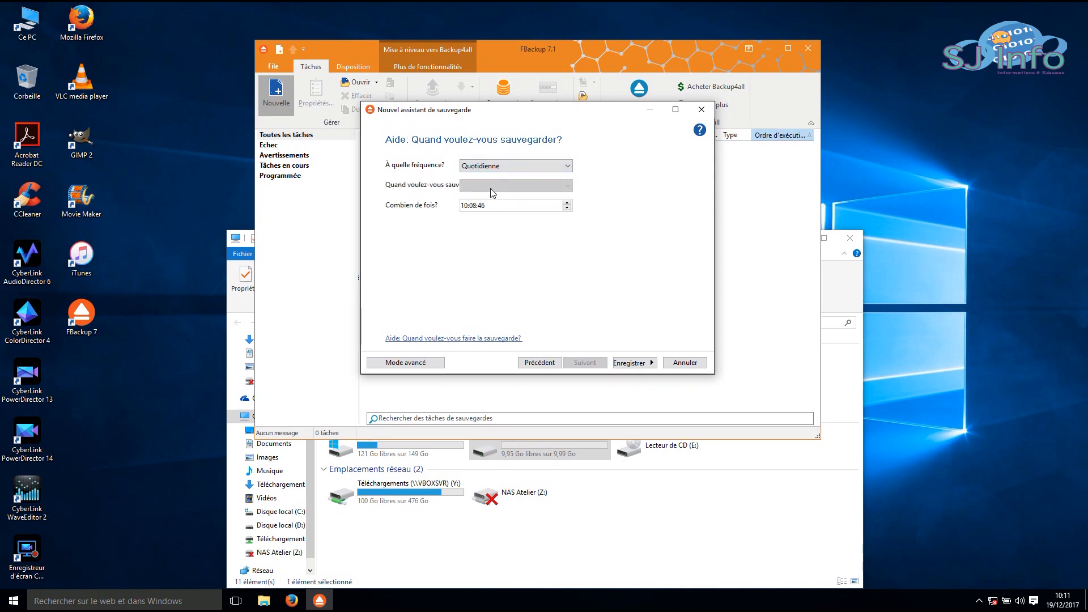
pyautogui.click(500, 165)
pyautogui.click(499, 195)
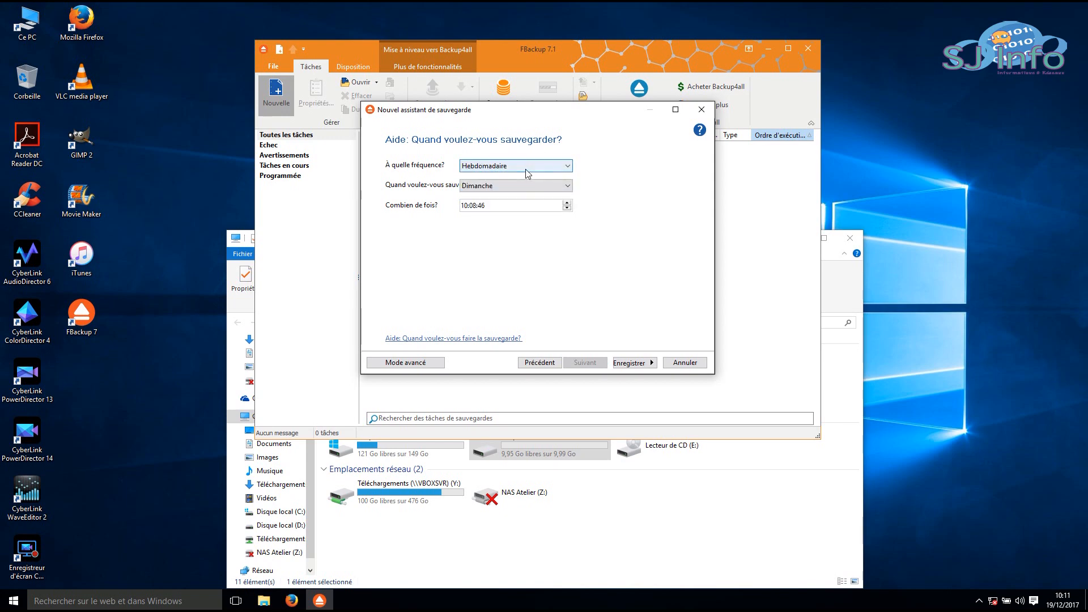
pyautogui.click(525, 169)
pyautogui.click(502, 205)
pyautogui.click(566, 188)
pyautogui.click(565, 187)
# Set the backup frequency to Manuellement and save the new backup job
pyautogui.click(558, 167)
pyautogui.click(532, 177)
pyautogui.click(634, 362)
pyautogui.click(683, 378)
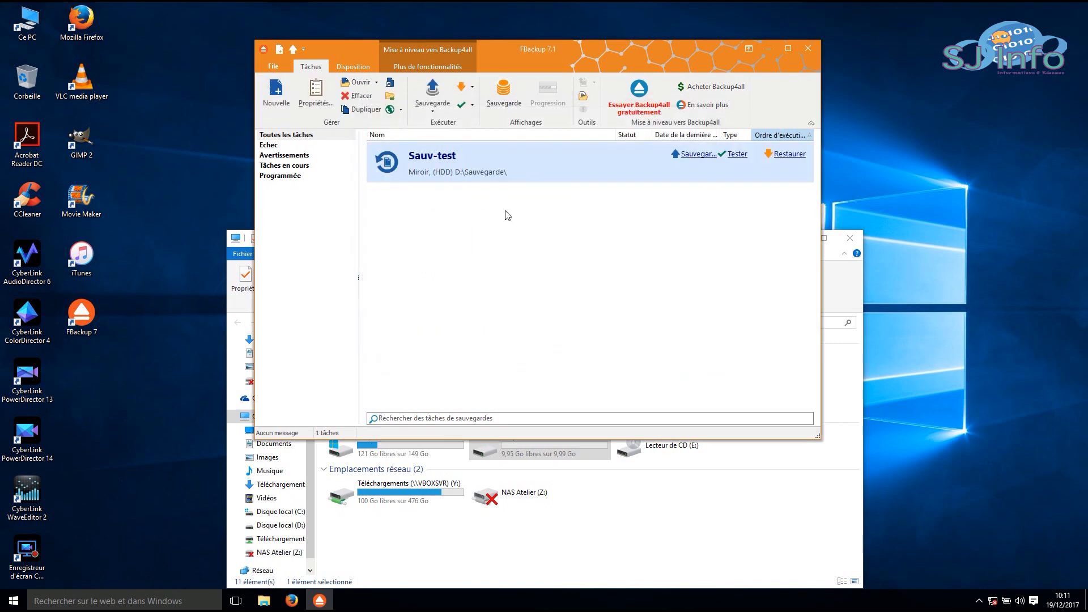
# Open the properties of the Sauv-test job and examine its general, destination, sources, filter and backup type settings
pyautogui.rightClick(491, 155)
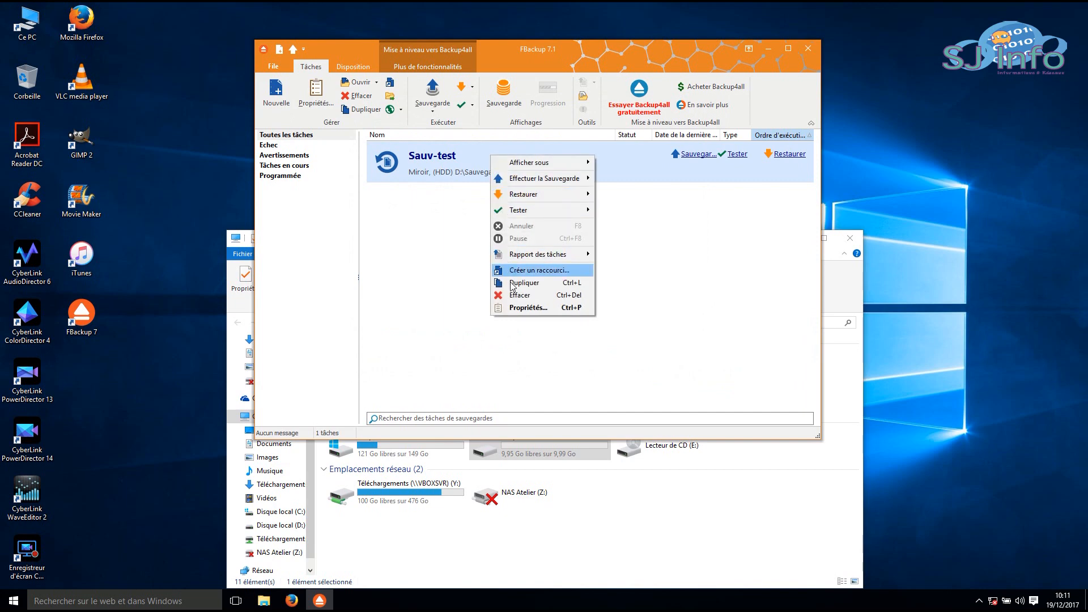
pyautogui.click(504, 307)
pyautogui.click(334, 109)
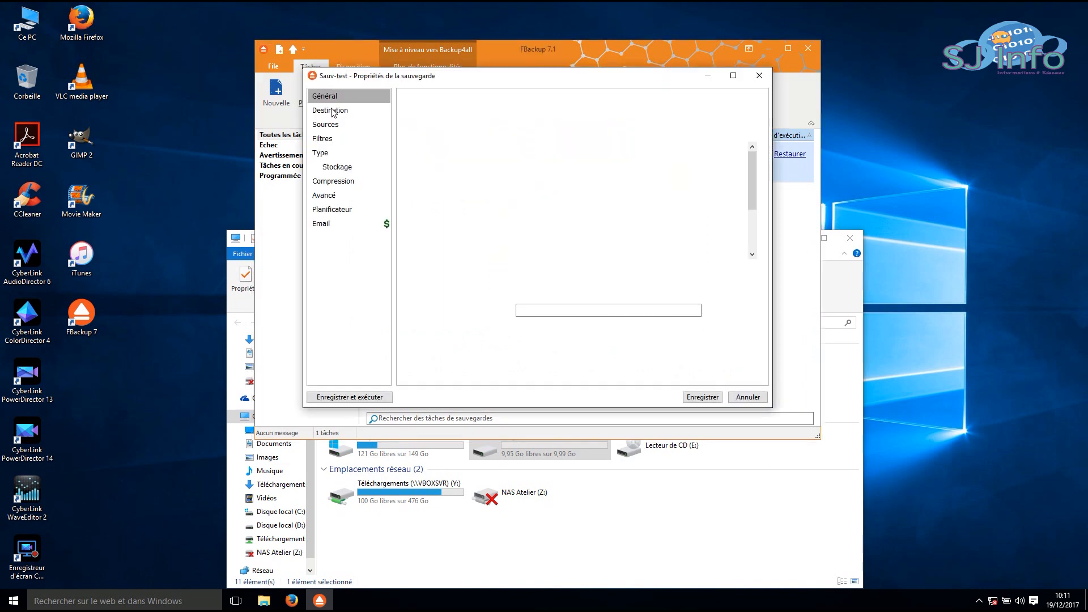
pyautogui.click(334, 99)
pyautogui.click(343, 112)
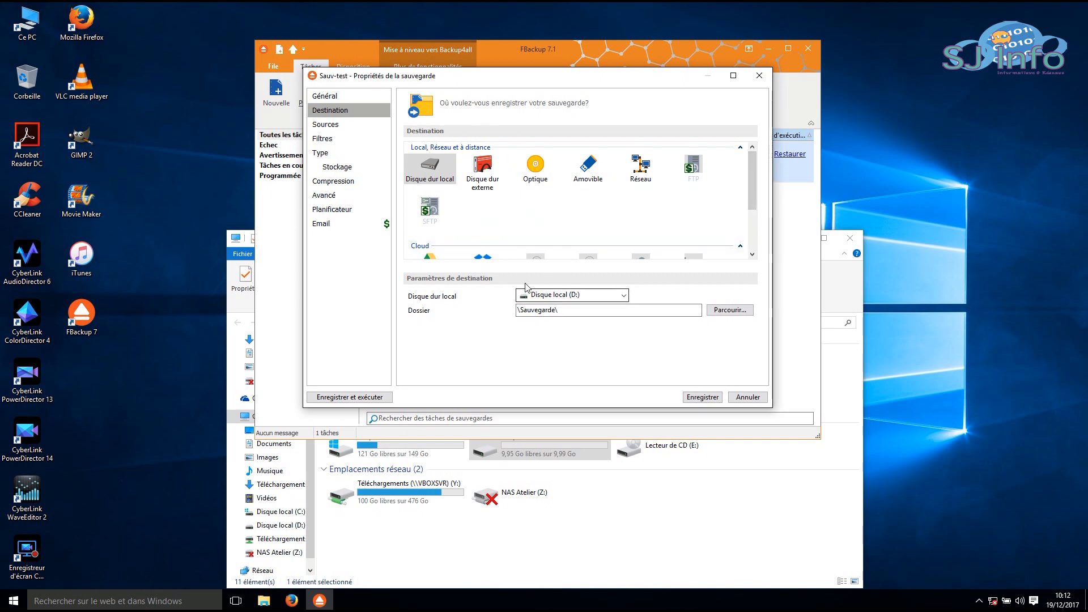
pyautogui.click(328, 126)
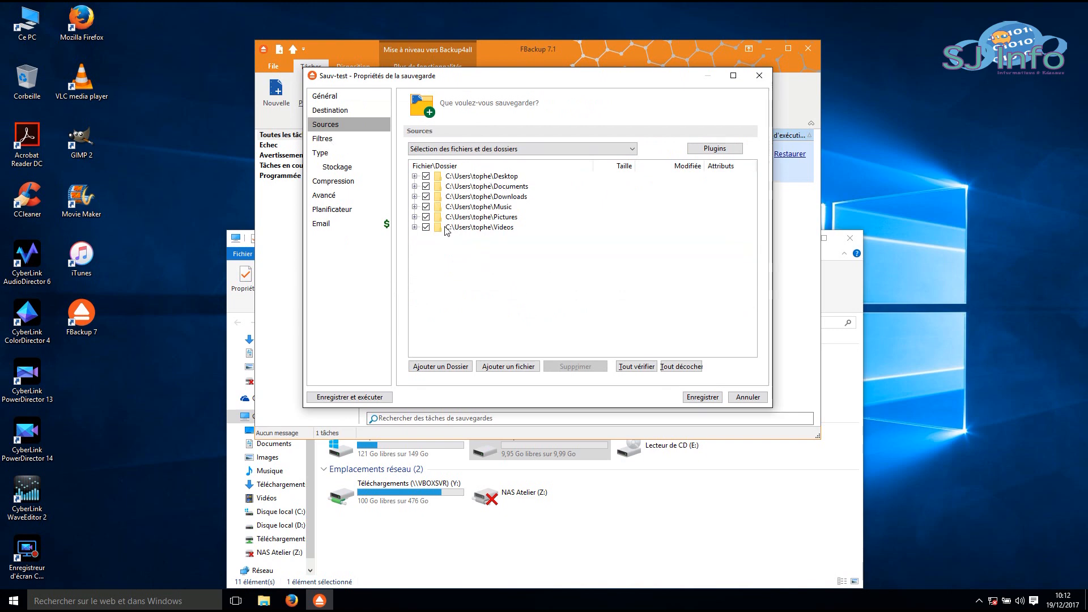
pyautogui.click(328, 139)
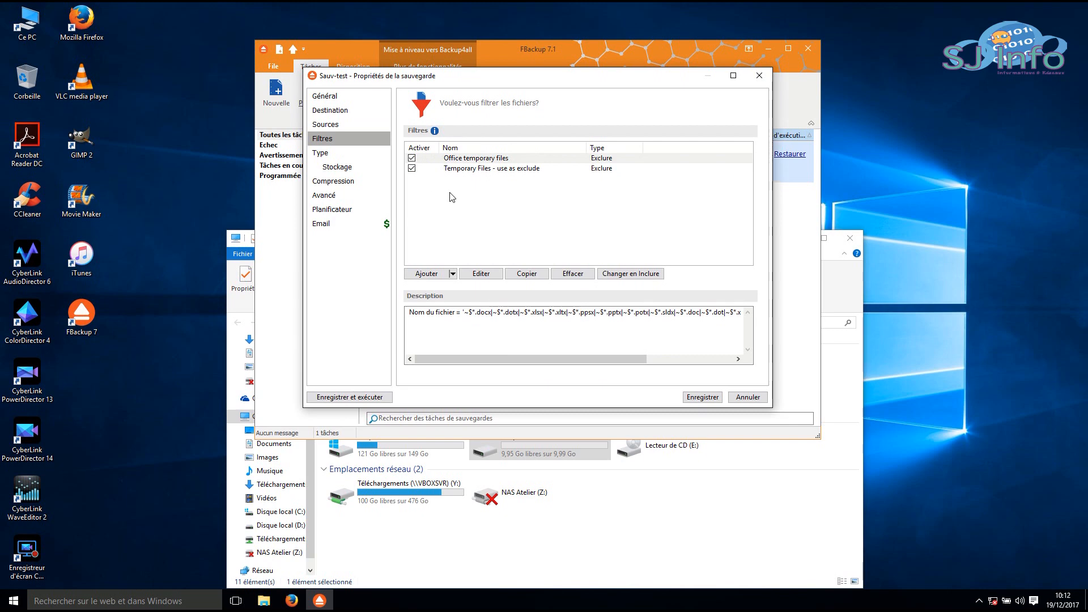
pyautogui.click(322, 154)
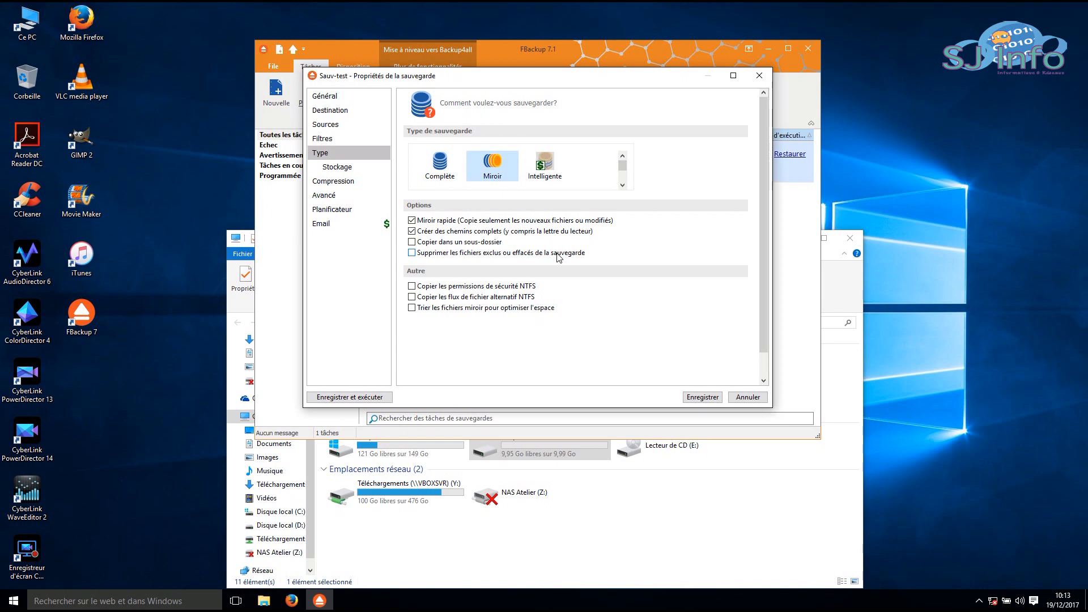
# Disable Tester après la sauvegarde in the advanced options of the Sauv-test job
pyautogui.click(377, 195)
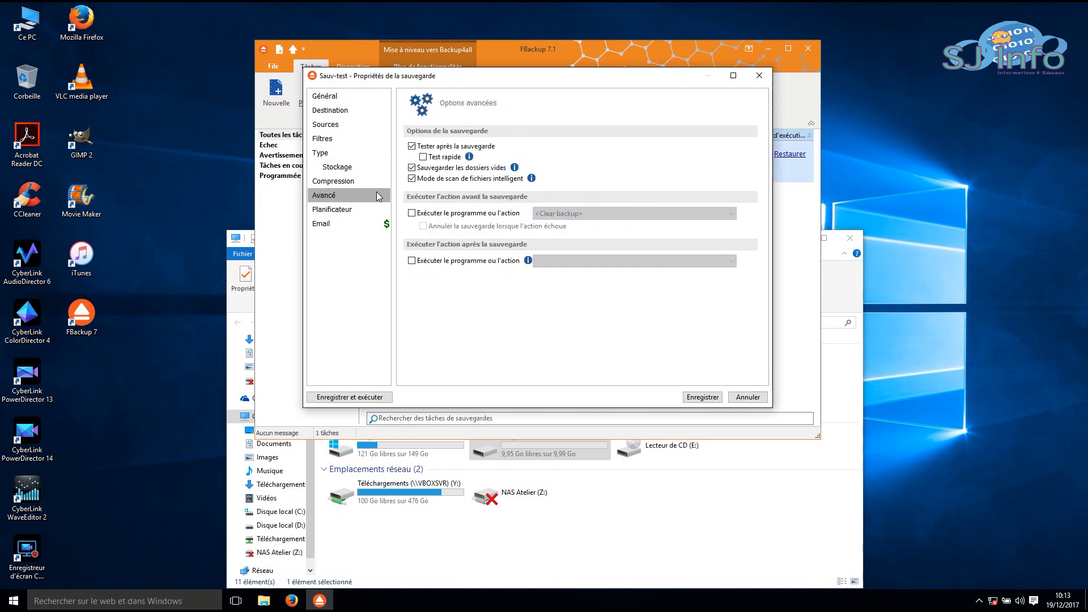
pyautogui.click(414, 147)
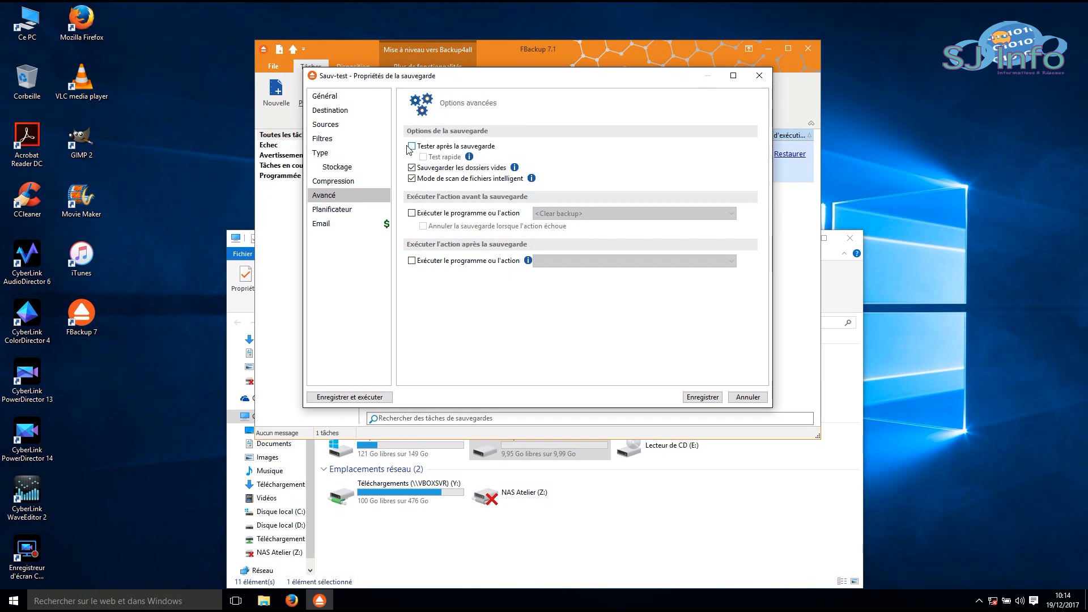
# Add a schedule to the Sauv-test job with a daily trigger at 10:15, repeating every 1 day
pyautogui.click(340, 210)
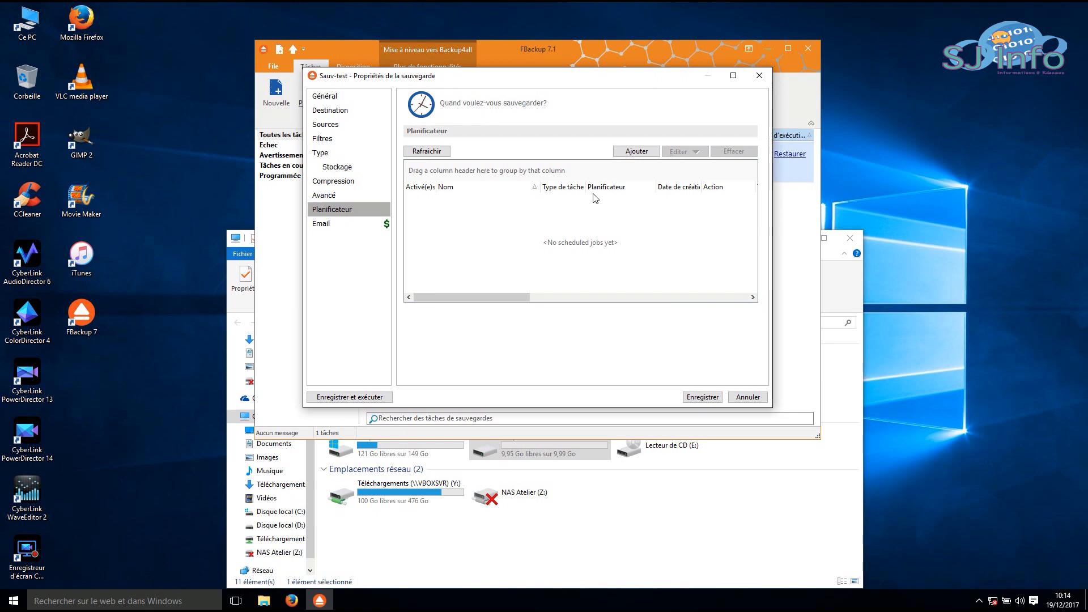
pyautogui.click(635, 151)
pyautogui.click(346, 96)
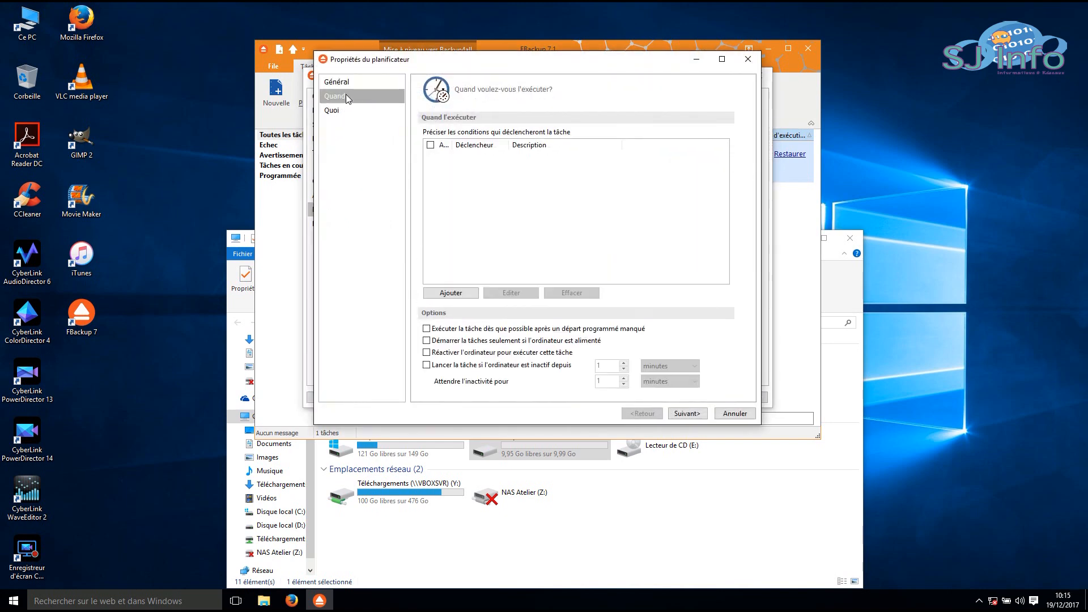
pyautogui.click(451, 293)
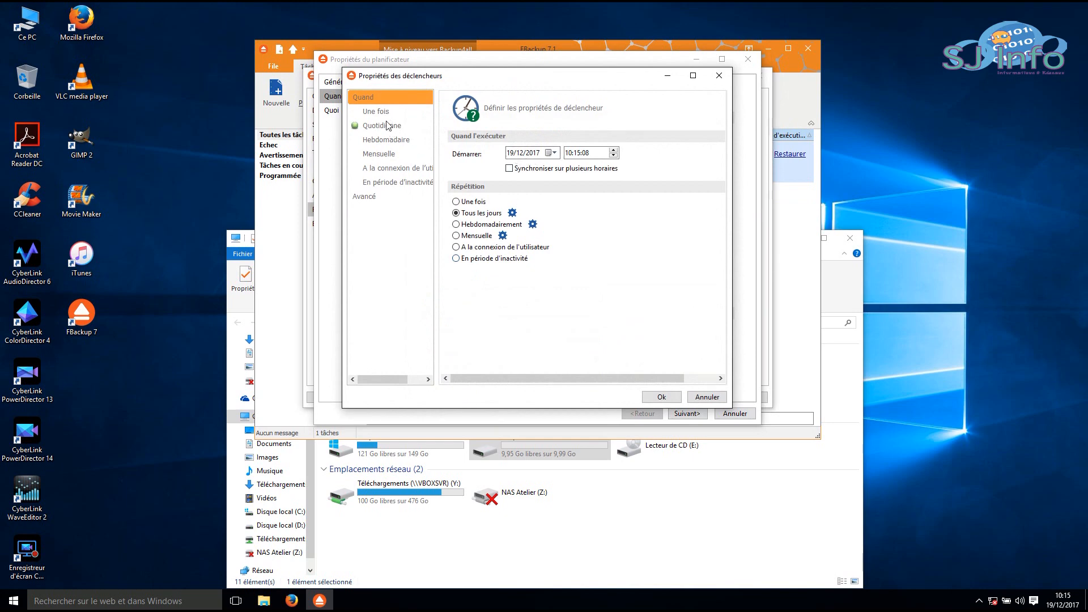
pyautogui.click(388, 169)
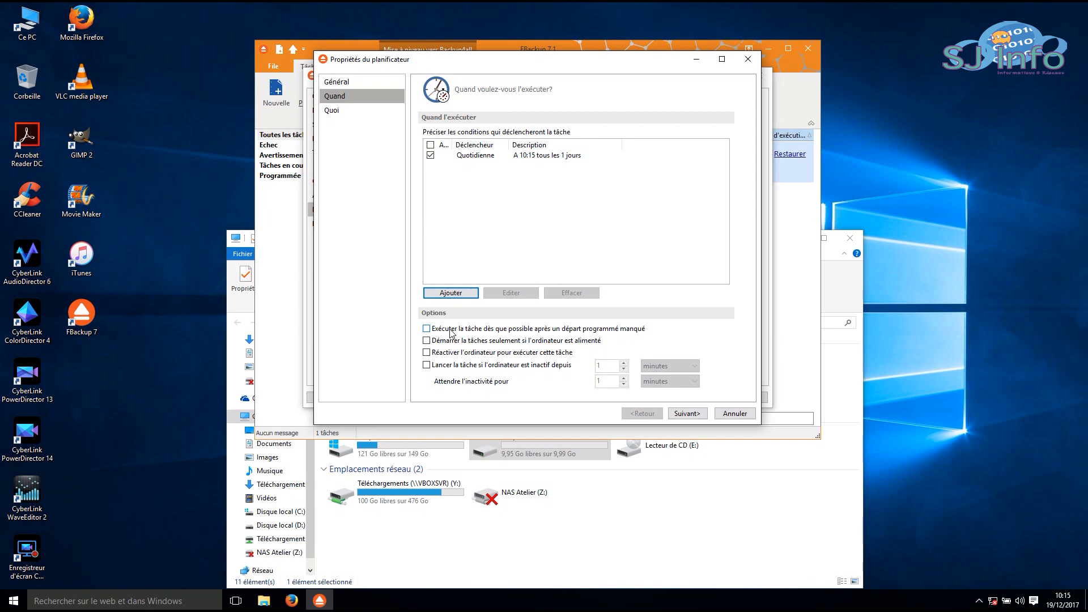
# Enable running the task as soon as possible after a missed start, finish the schedule with the Sauvegarde action, and save the job's properties
pyautogui.click(452, 332)
pyautogui.click(681, 415)
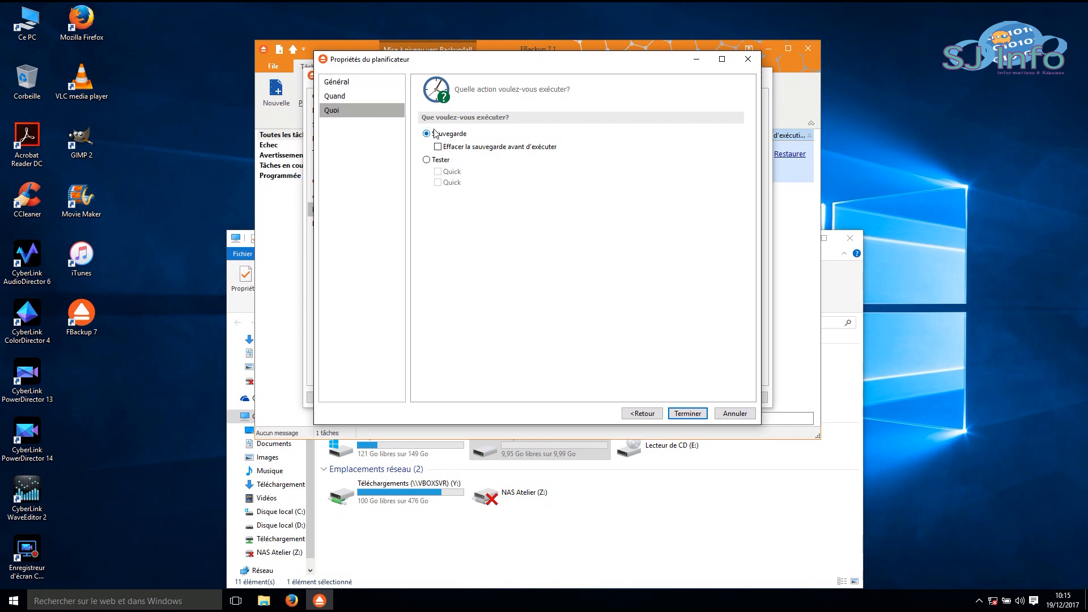
pyautogui.click(687, 413)
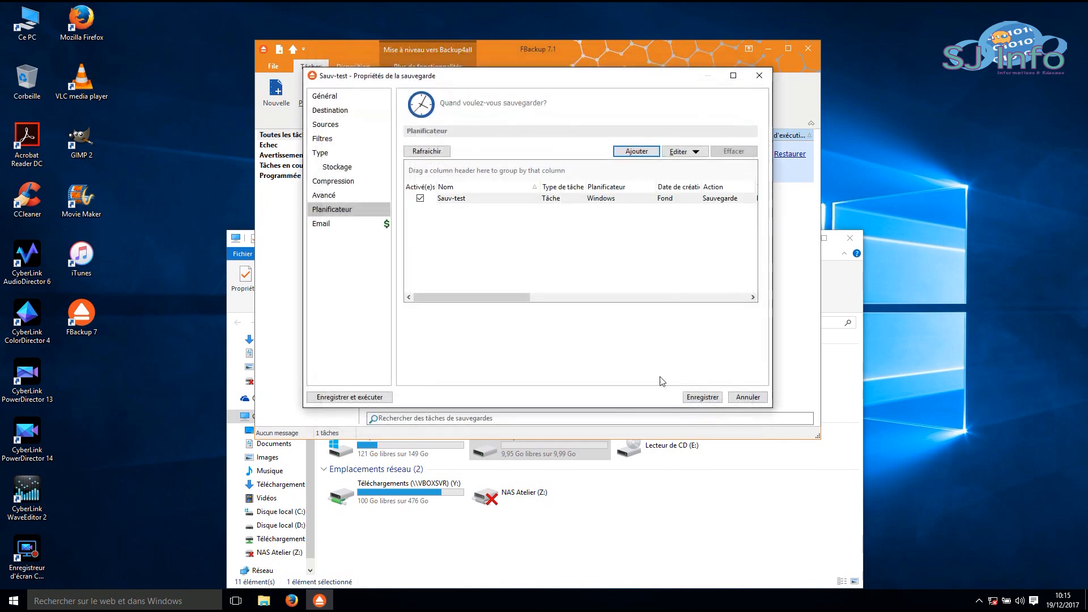
pyautogui.click(694, 391)
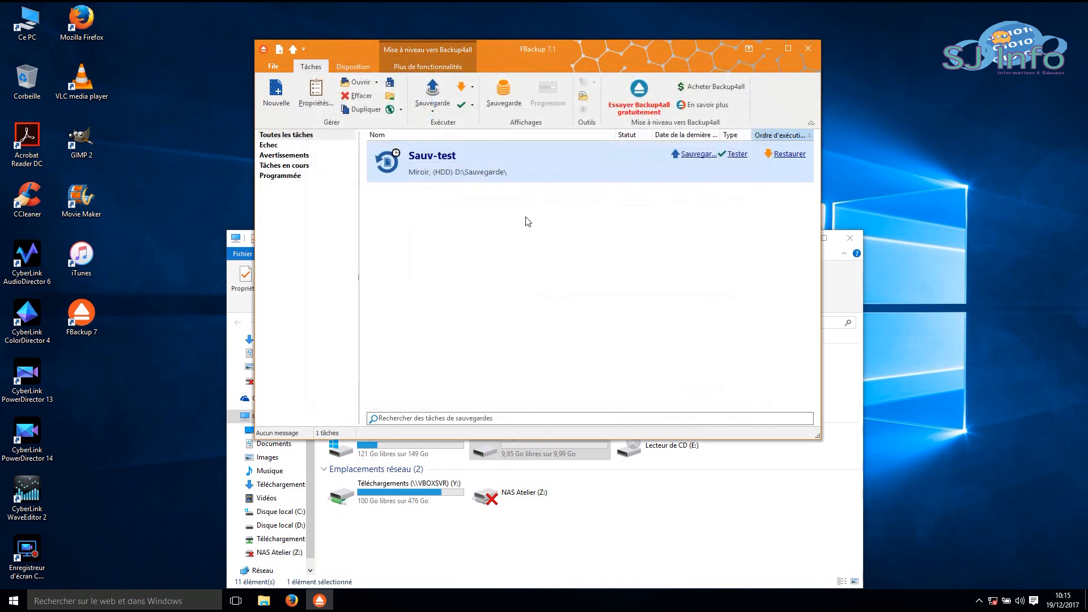
# Run the Sauv-test backup, then set Démarrage planifié to Minimisée in the startup and update options
pyautogui.click(696, 154)
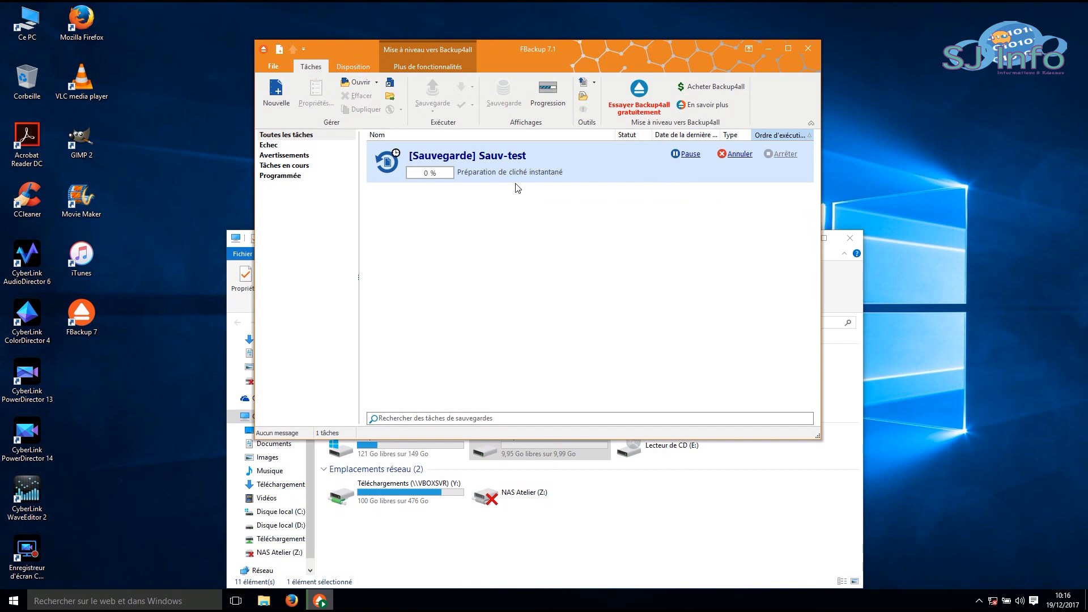
pyautogui.click(275, 67)
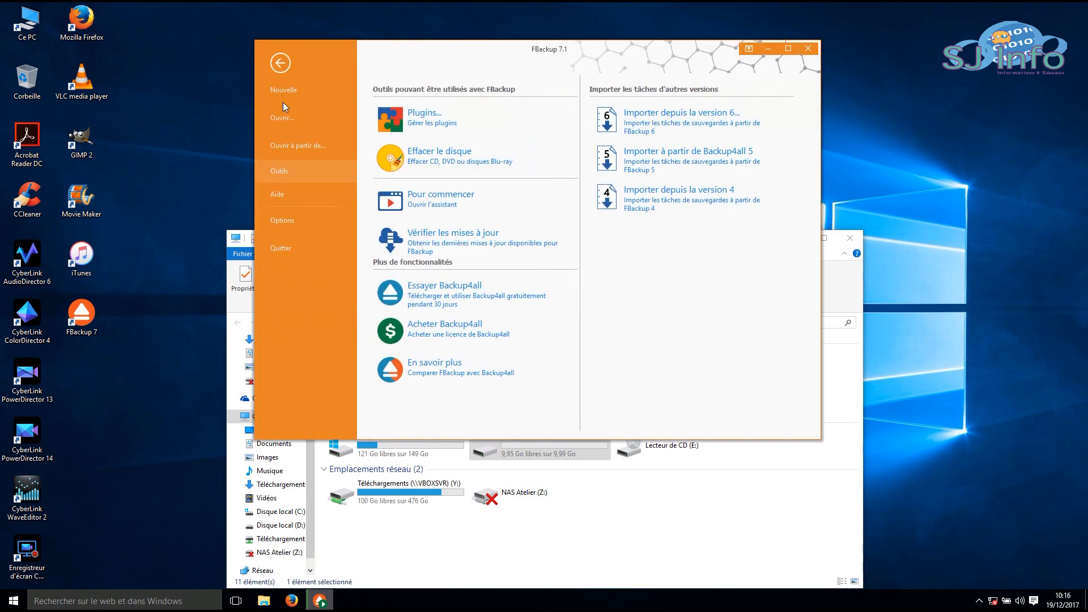
pyautogui.click(303, 232)
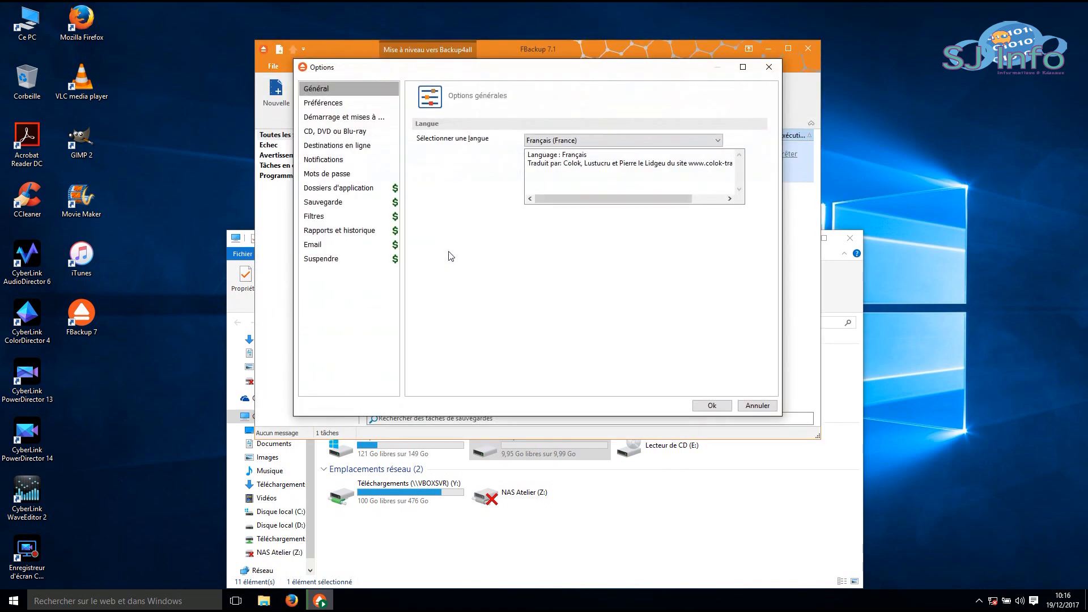
pyautogui.click(331, 115)
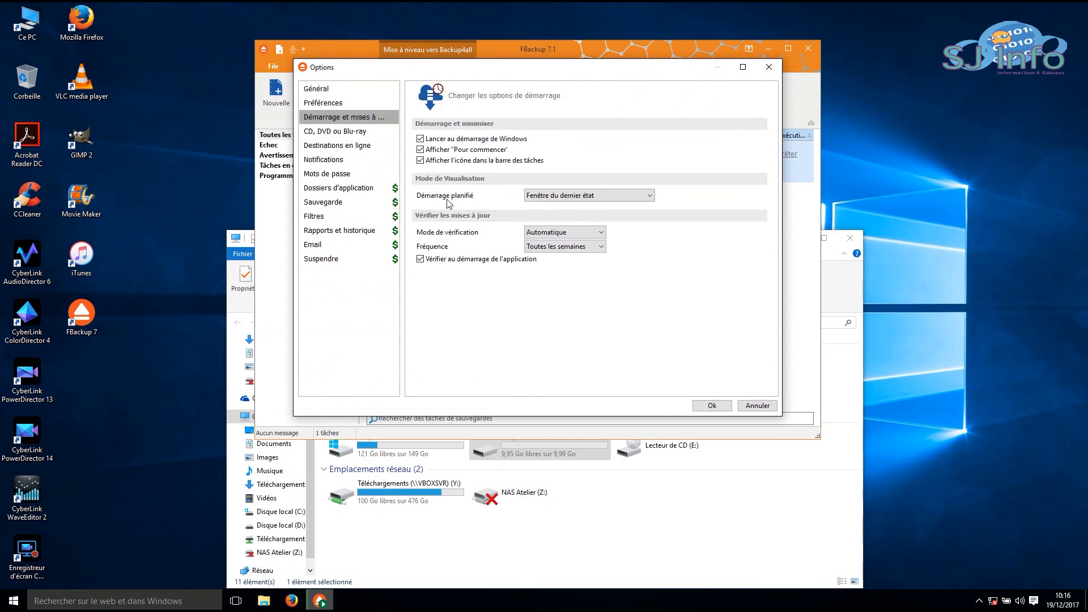
pyautogui.click(555, 197)
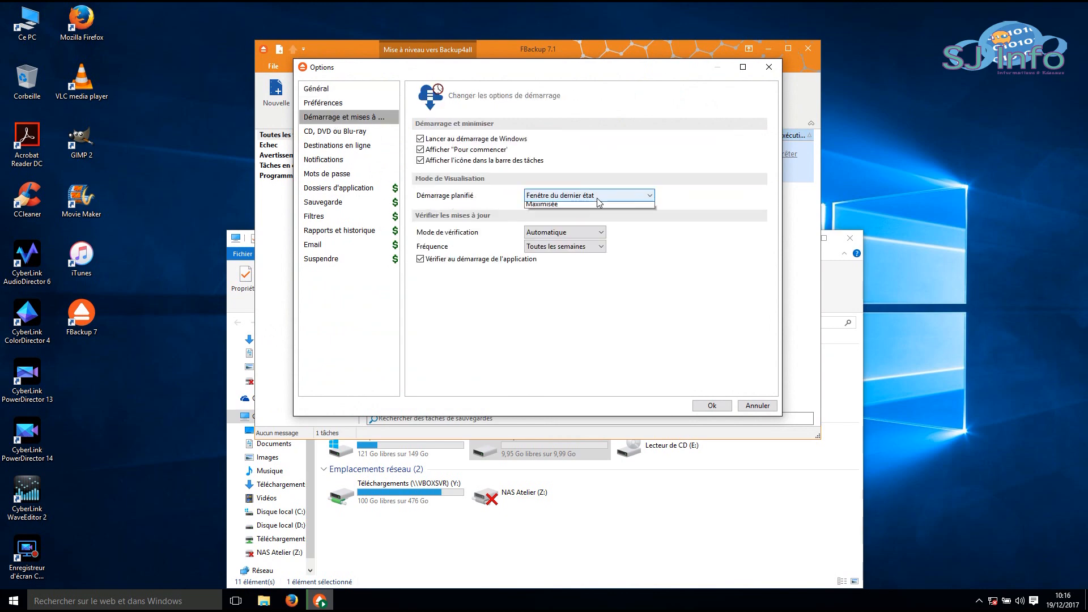
pyautogui.click(556, 216)
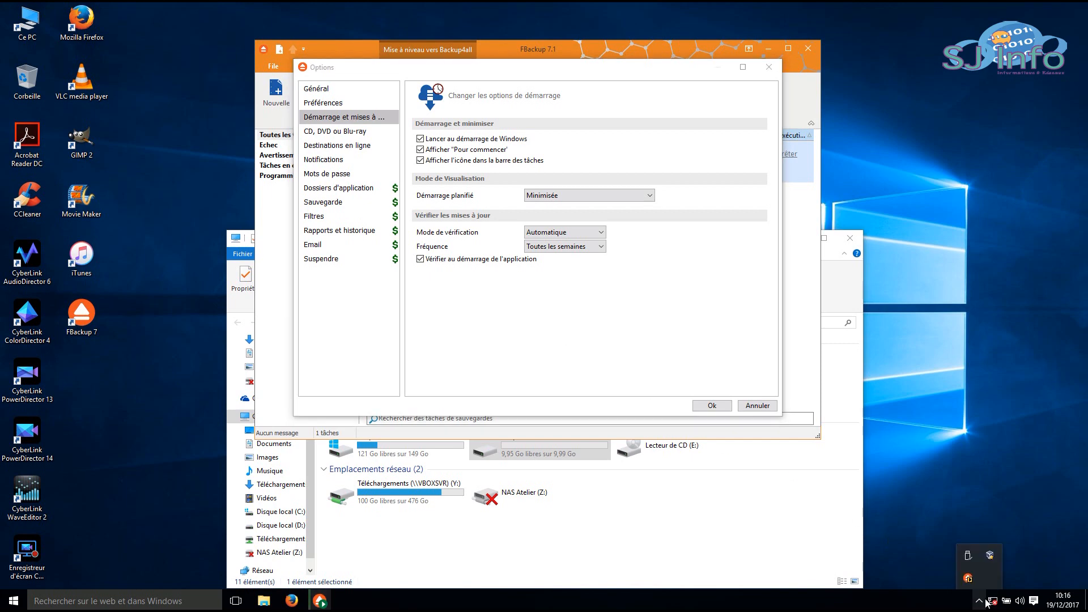
pyautogui.click(712, 405)
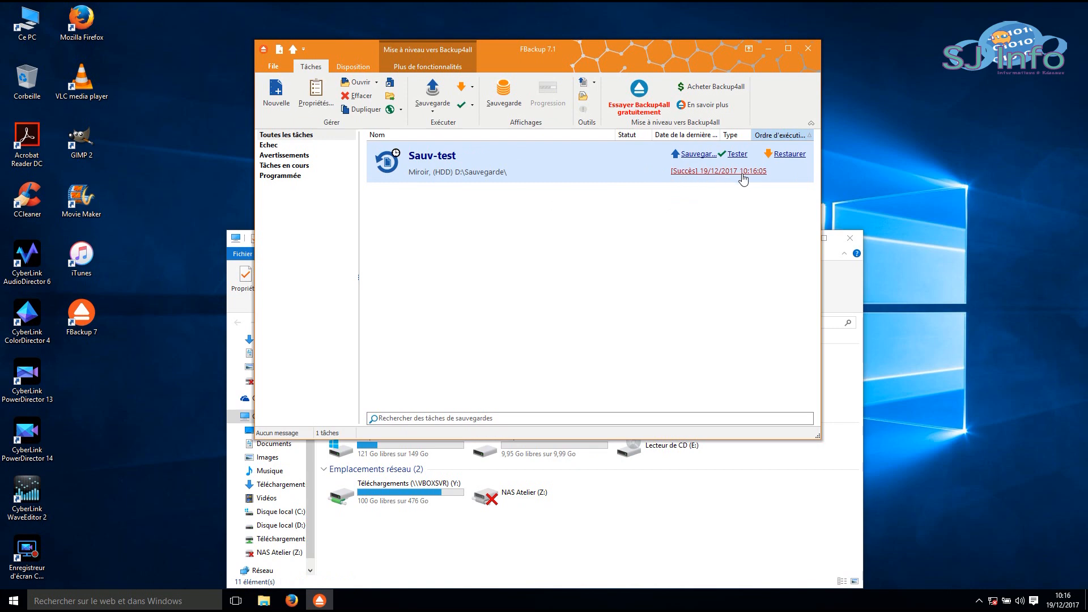
# Switch to File Explorer and browse D:\Sauvegarde down through C and Users to the backed-up user folder
pyautogui.click(555, 550)
pyautogui.moveTo(532, 244); pyautogui.dragTo(504, 96)
pyautogui.doubleClick(494, 295)
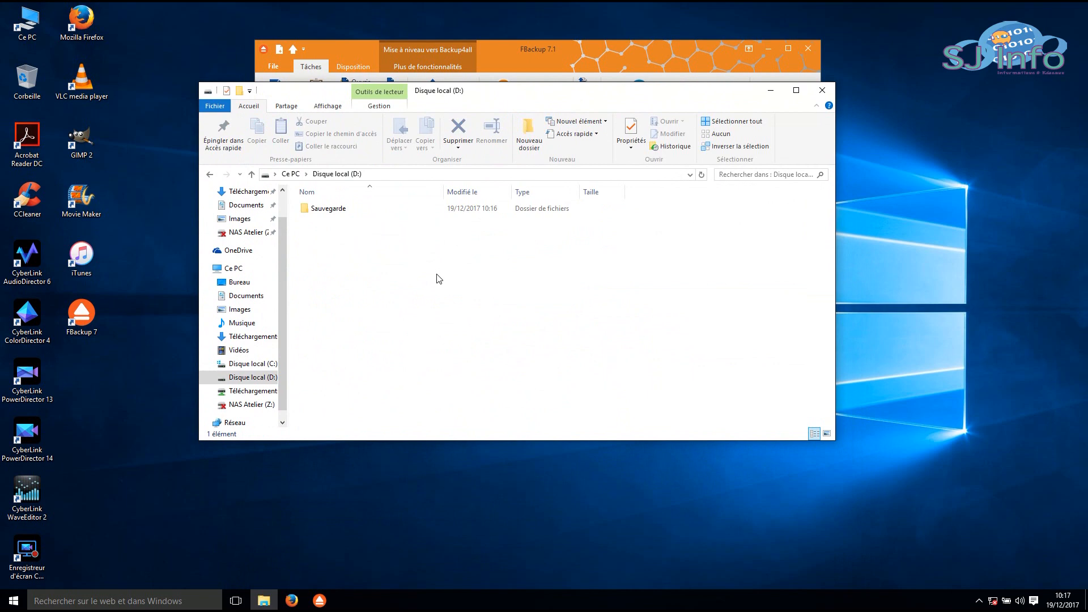
pyautogui.doubleClick(327, 214)
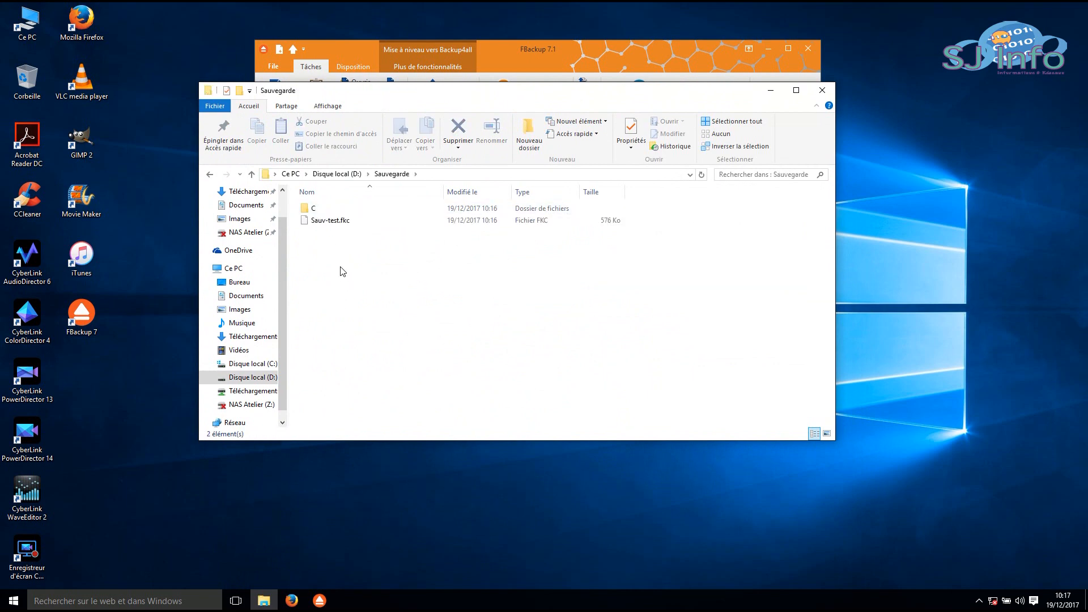
pyautogui.click(326, 226)
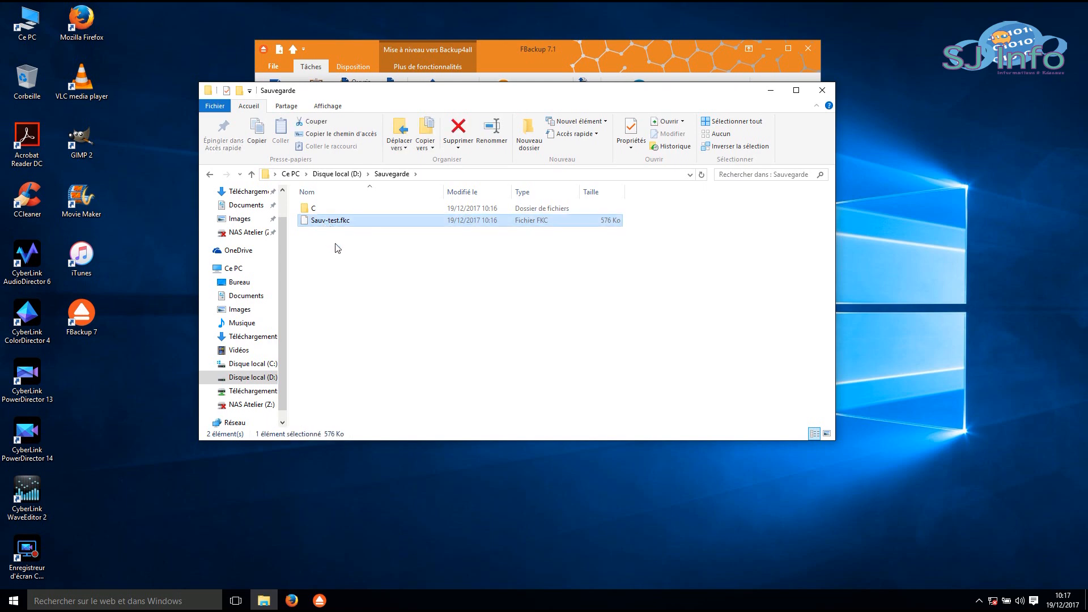
pyautogui.doubleClick(321, 210)
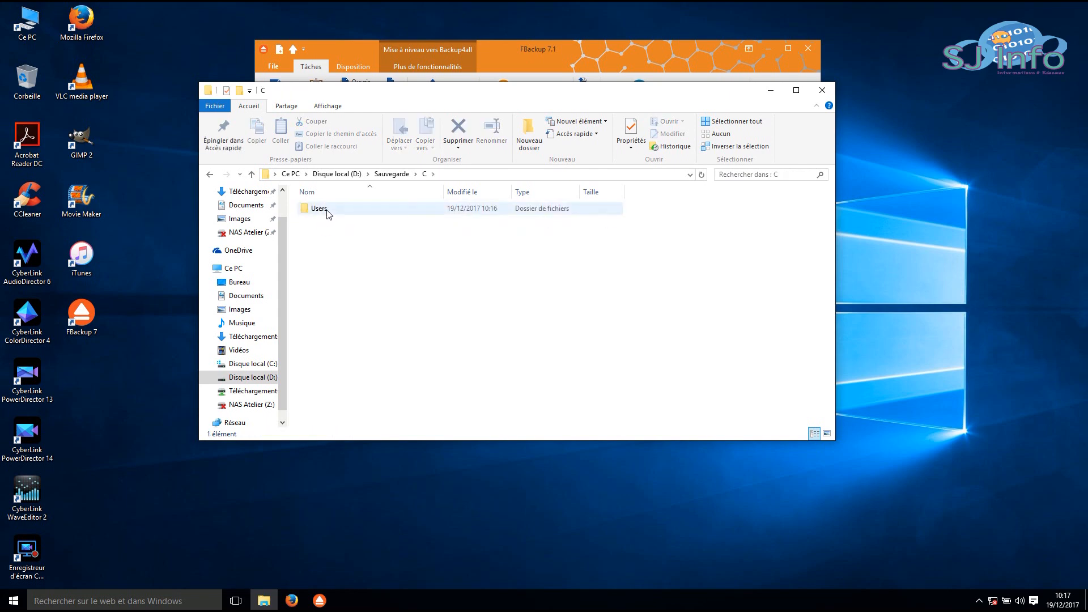
pyautogui.doubleClick(329, 209)
pyautogui.doubleClick(328, 209)
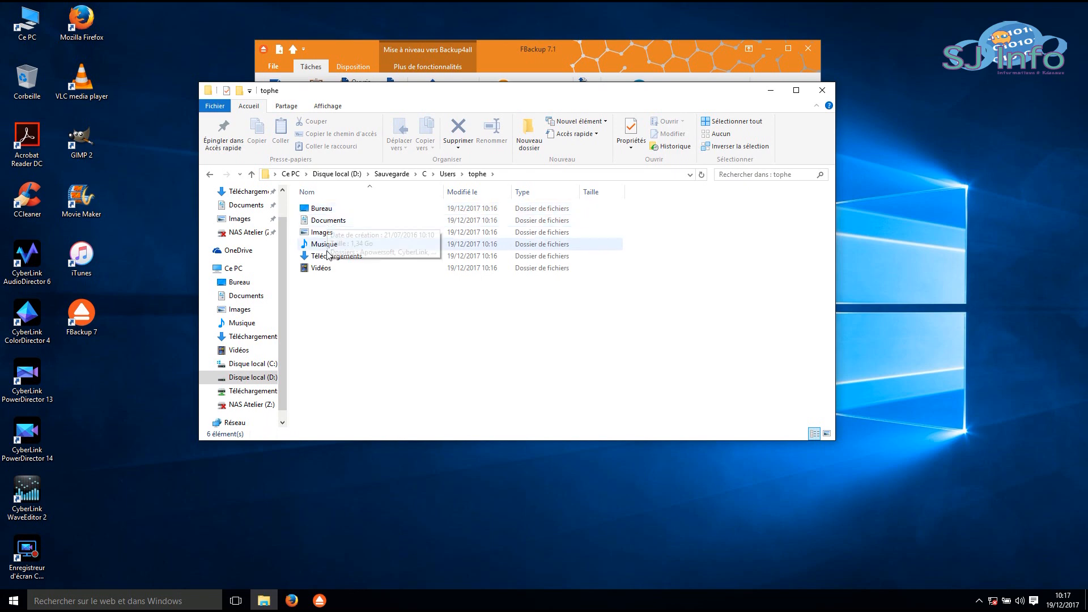
# Examine the contents of the backed-up Bureau, Documents, Musique, Images, Téléchargements and Vidéos folders
pyautogui.doubleClick(321, 208)
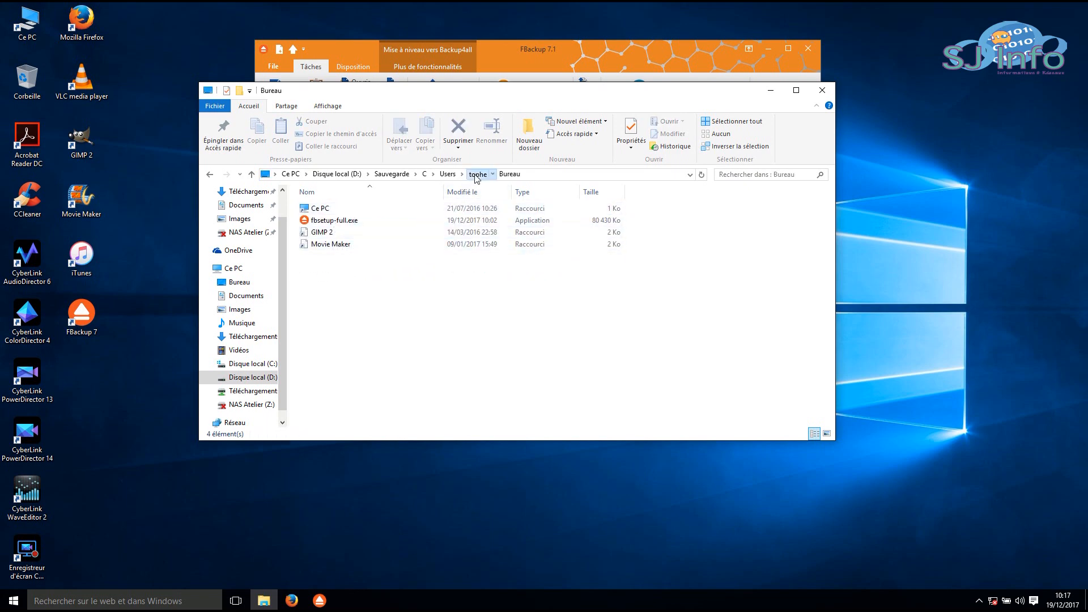
pyautogui.click(476, 175)
pyautogui.doubleClick(349, 221)
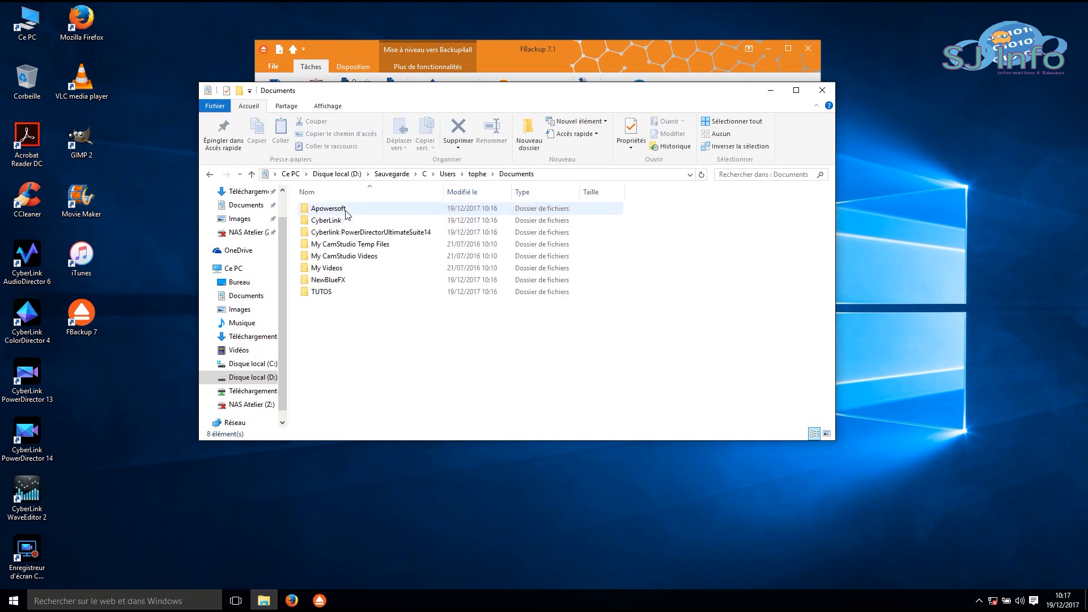
pyautogui.click(477, 174)
pyautogui.click(328, 243)
pyautogui.doubleClick(328, 244)
pyautogui.click(477, 174)
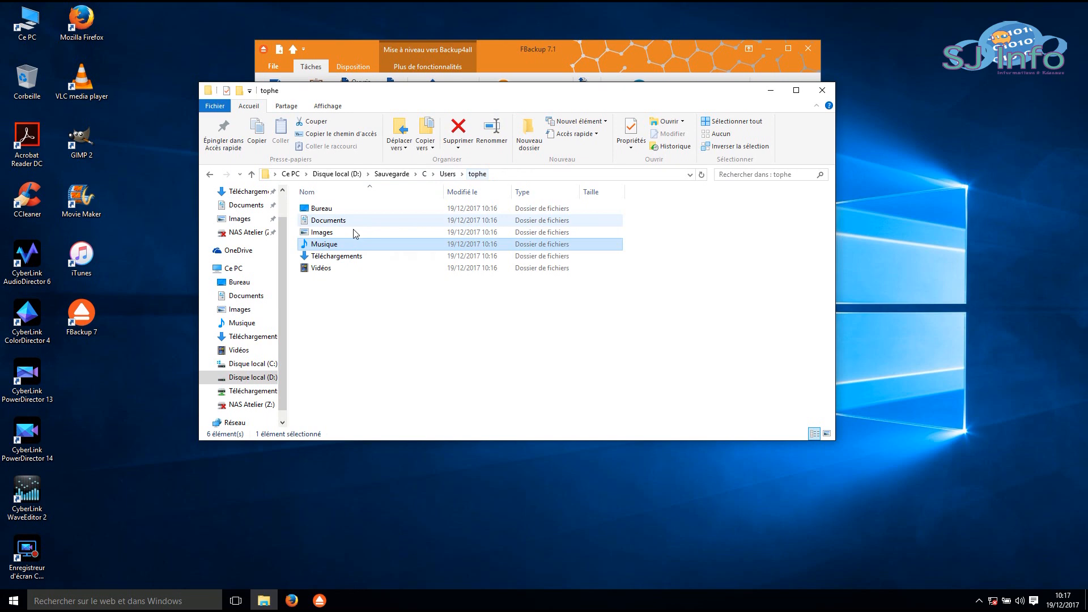
pyautogui.doubleClick(336, 236)
pyautogui.click(476, 174)
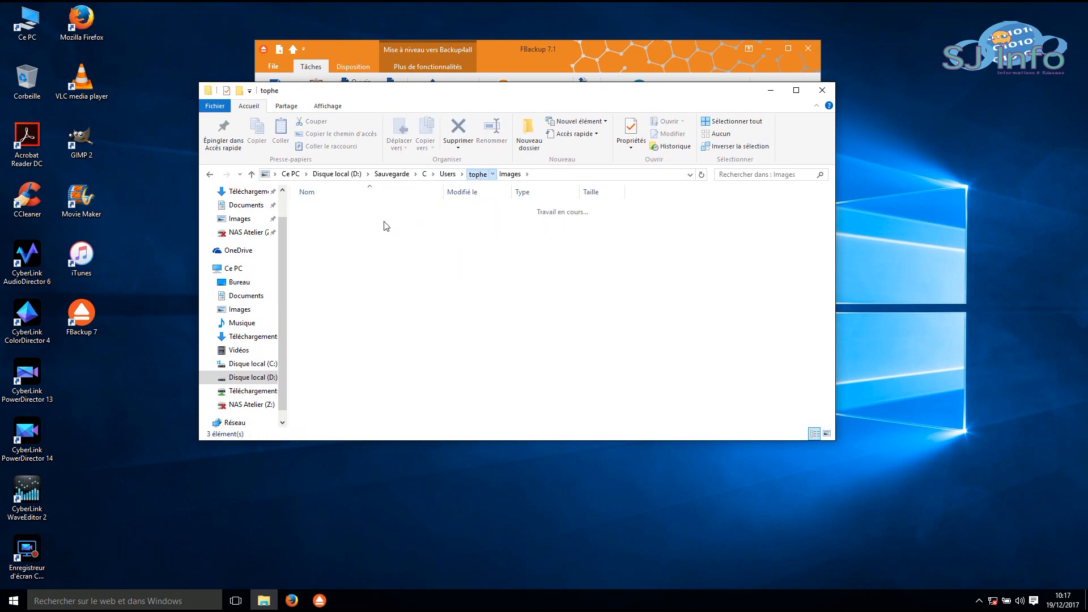
pyautogui.doubleClick(329, 256)
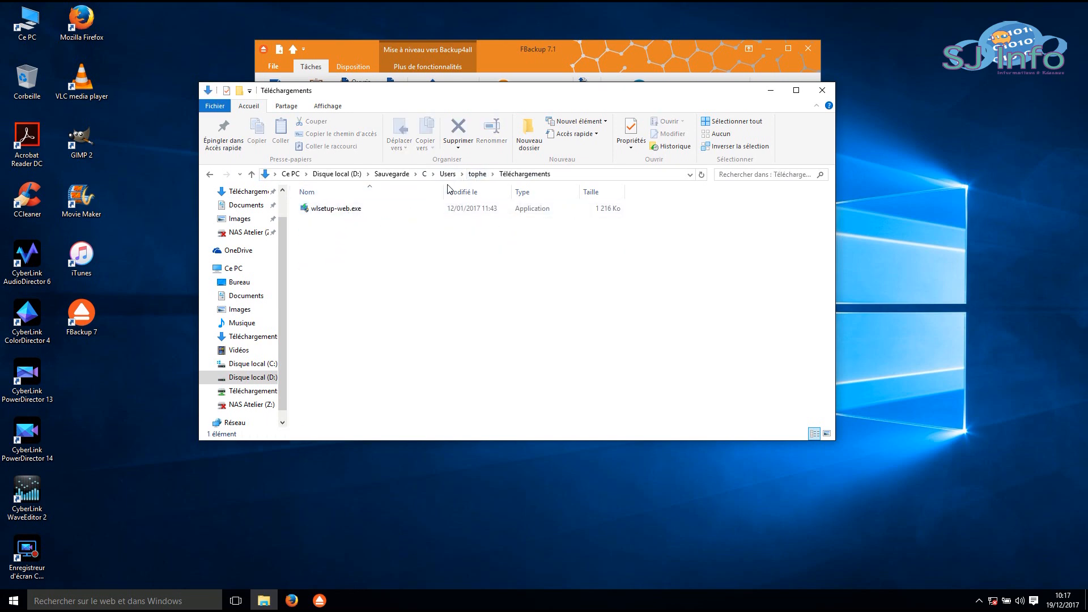
pyautogui.click(477, 174)
pyautogui.doubleClick(329, 268)
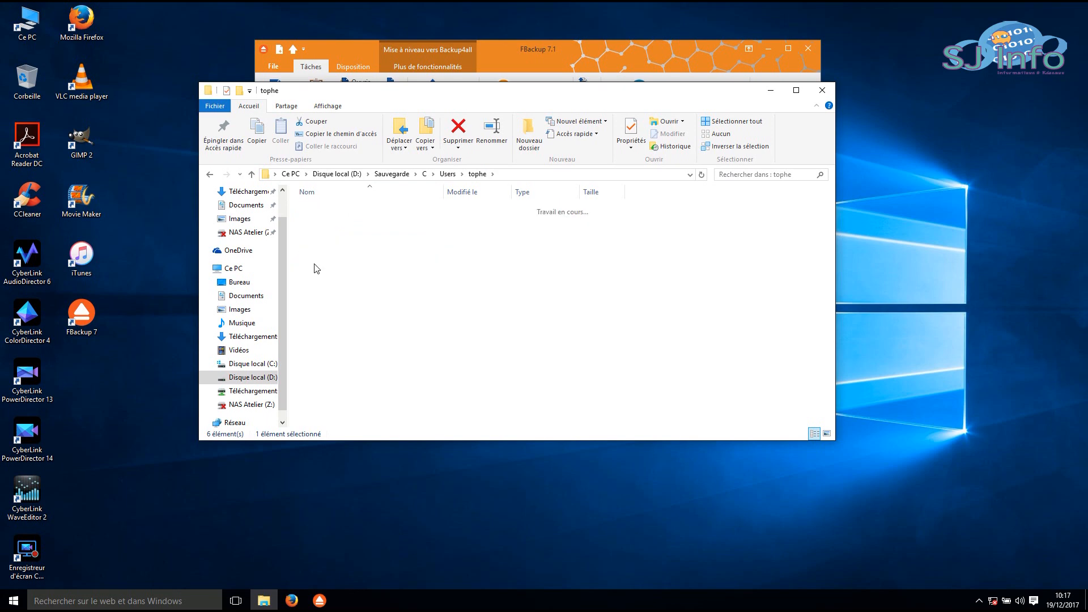
# Go back up to Ce PC to check the free space on the drives, and reopen Disque local (D:)
pyautogui.click(424, 174)
pyautogui.click(389, 175)
pyautogui.click(337, 174)
pyautogui.click(293, 175)
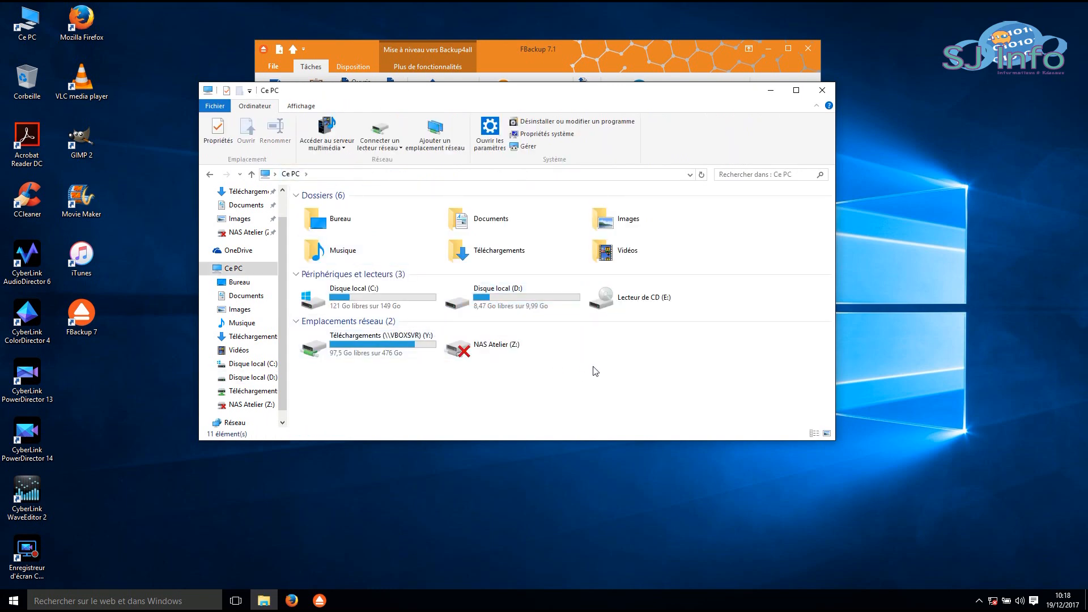
pyautogui.doubleClick(493, 294)
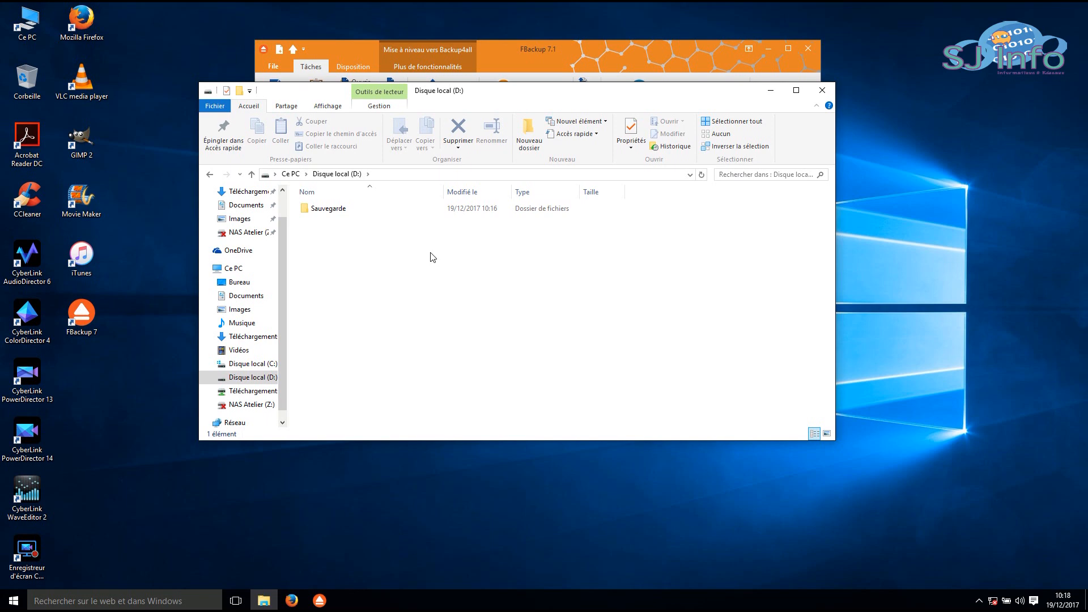
# Create a new folder on the desktop with its default name and run the Sauv-test backup in FBackup
pyautogui.click(592, 59)
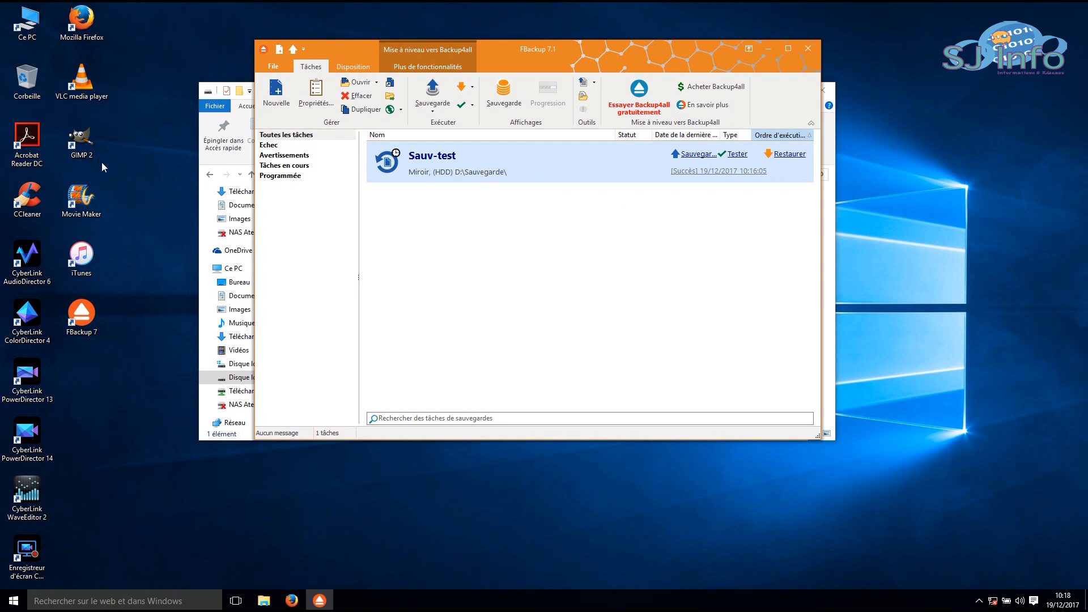
pyautogui.rightClick(121, 410)
pyautogui.moveTo(172, 503)
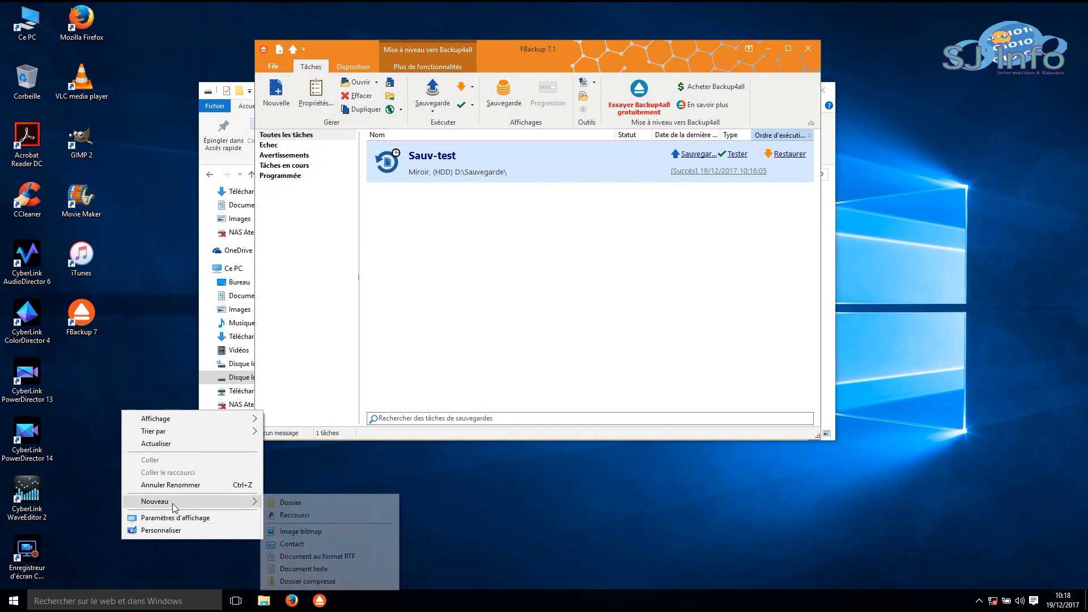
pyautogui.click(318, 502)
pyautogui.click(551, 238)
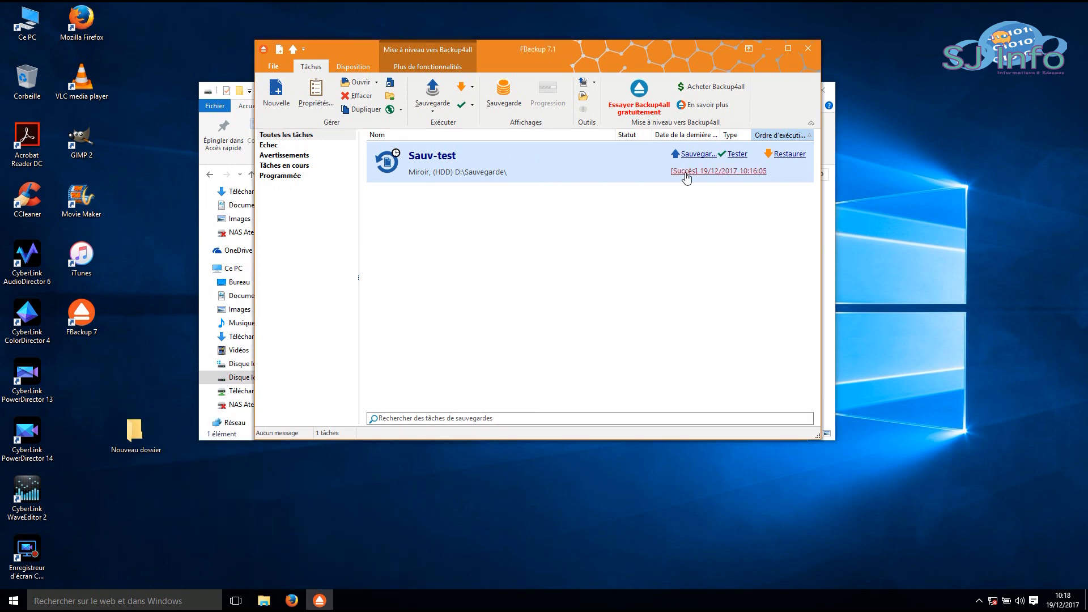
pyautogui.click(694, 155)
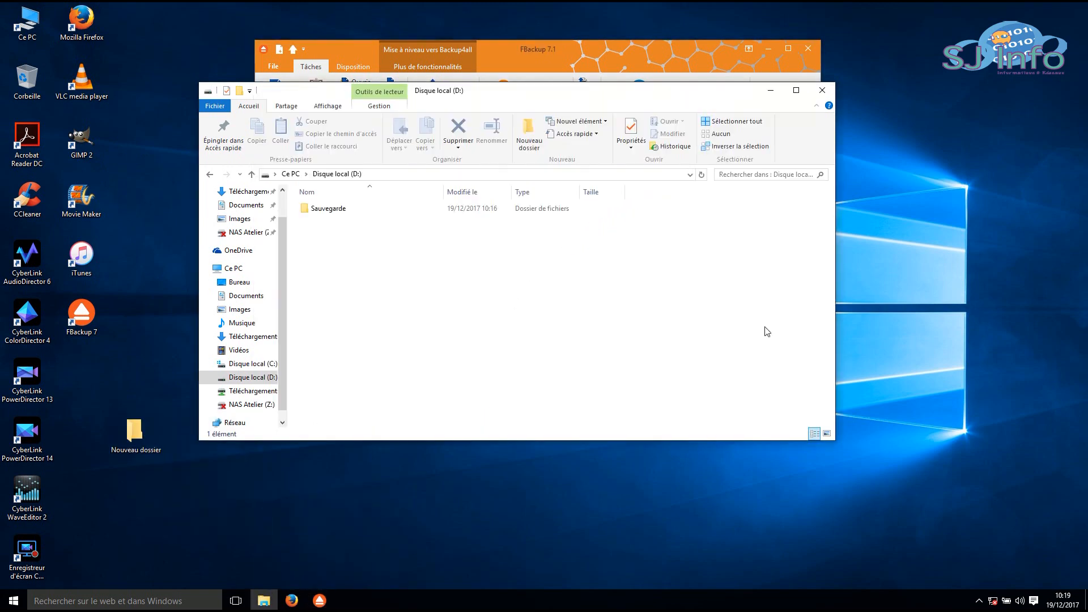
# Browse D:\Sauvegarde to the backed-up Bureau folder and check for the copy of Nouveau dossier
pyautogui.doubleClick(330, 210)
pyautogui.doubleClick(326, 210)
pyautogui.doubleClick(326, 210)
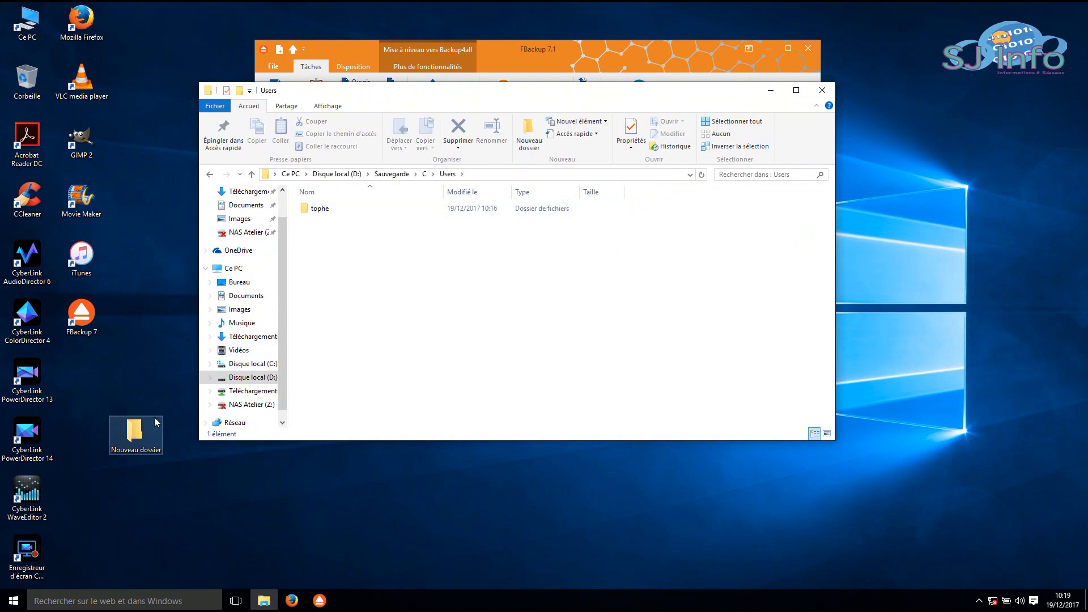
pyautogui.doubleClick(332, 210)
pyautogui.doubleClick(332, 209)
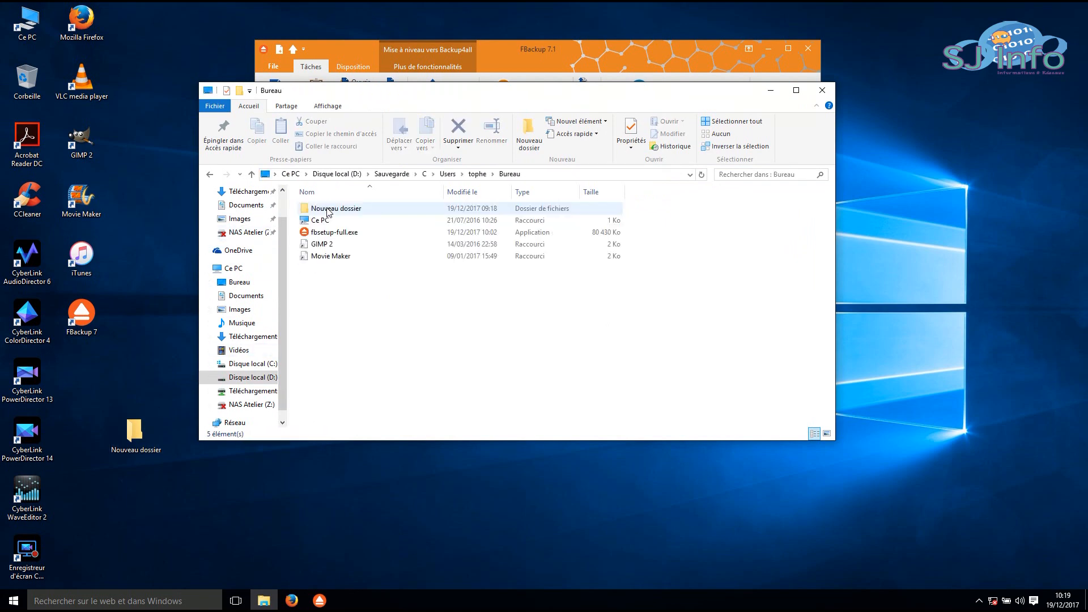
pyautogui.click(333, 211)
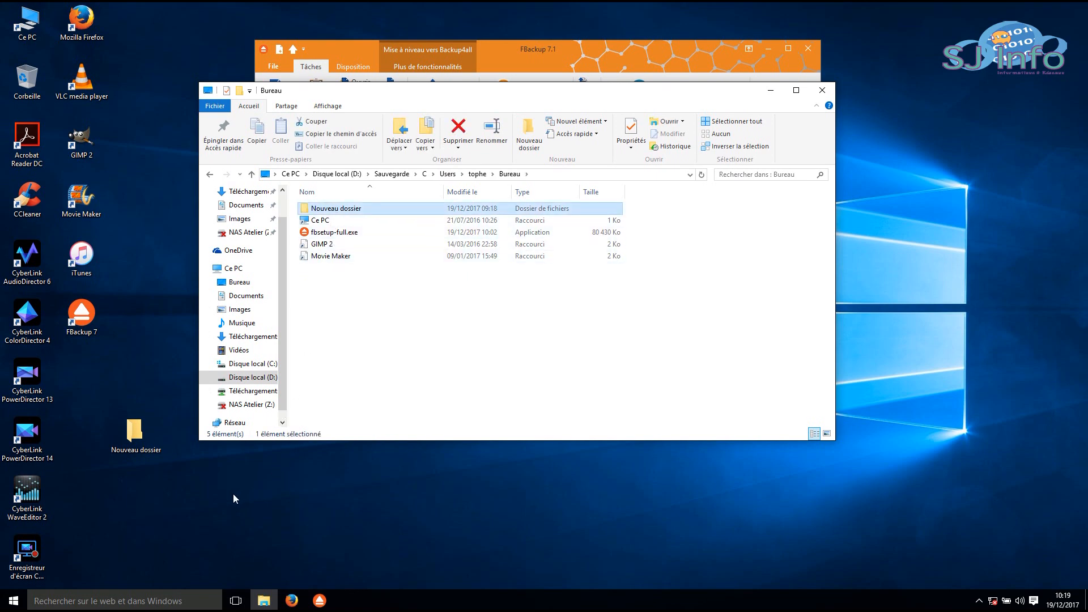
# Delete the Nouveau dossier folder from the desktop, leaving its backup copy in place
pyautogui.click(222, 514)
pyautogui.moveTo(221, 514); pyautogui.dragTo(117, 404)
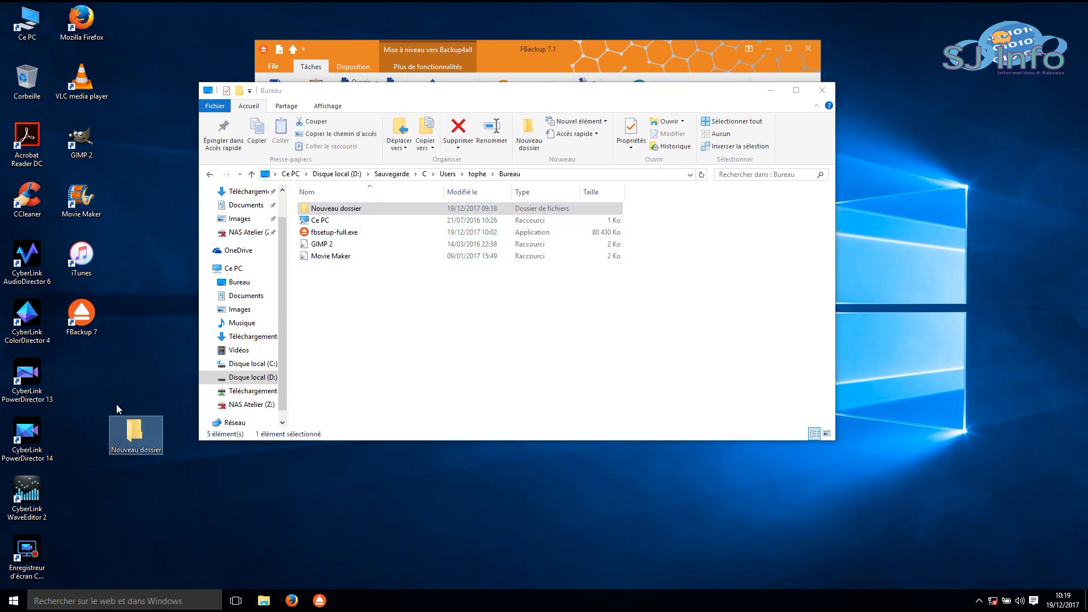
pyautogui.press('Delete')
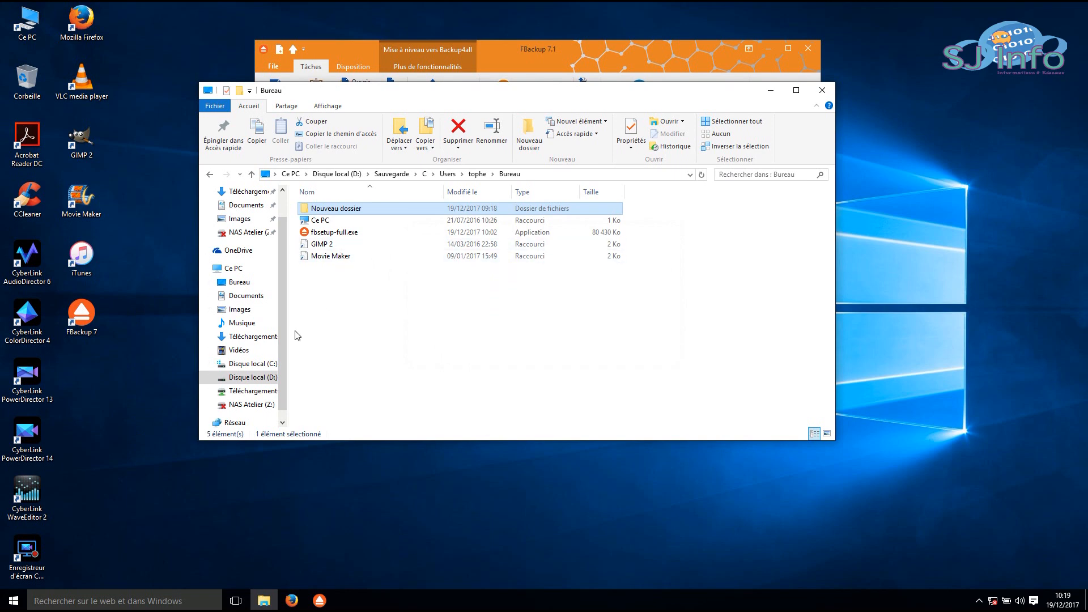
# Return to the Sauvegarde folder in File Explorer and run the Sauv-test backup again in FBackup
pyautogui.click(391, 174)
pyautogui.hotkey('alt', 'Tab')
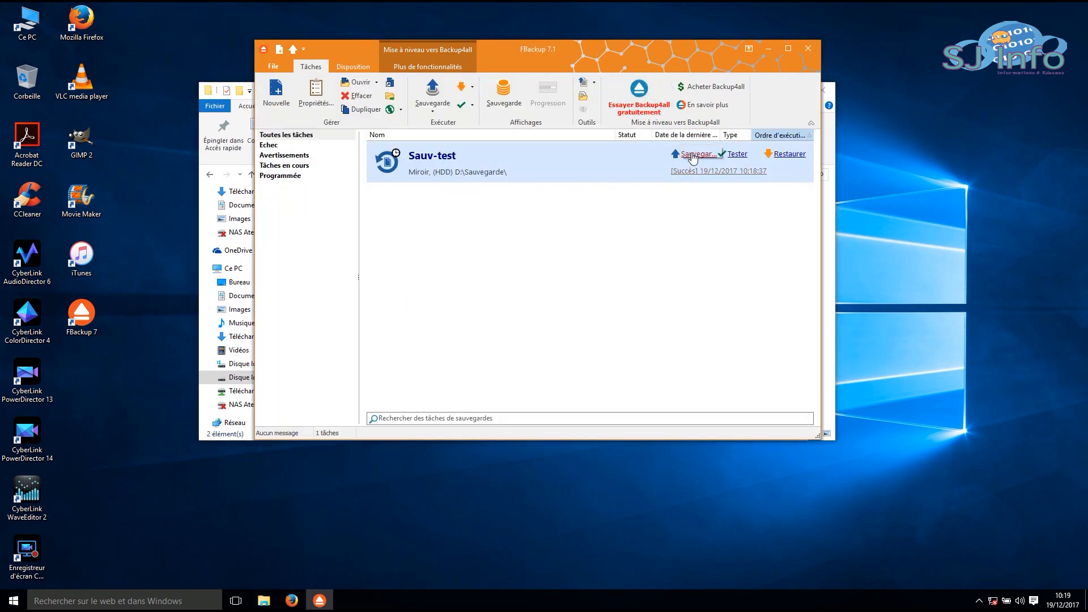
pyautogui.click(697, 153)
pyautogui.click(829, 401)
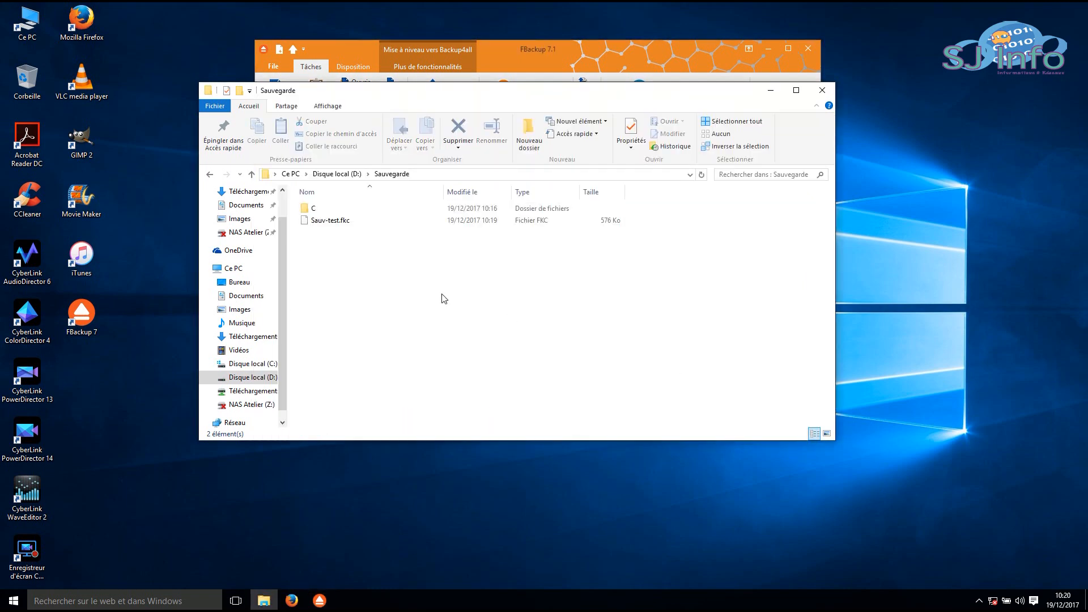
# Reopen the backed-up Bureau folder under D:\Sauvegarde and check whether Nouveau dossier is still there
pyautogui.doubleClick(310, 210)
pyautogui.click(311, 213)
pyautogui.doubleClick(310, 211)
pyautogui.doubleClick(309, 210)
pyautogui.doubleClick(309, 210)
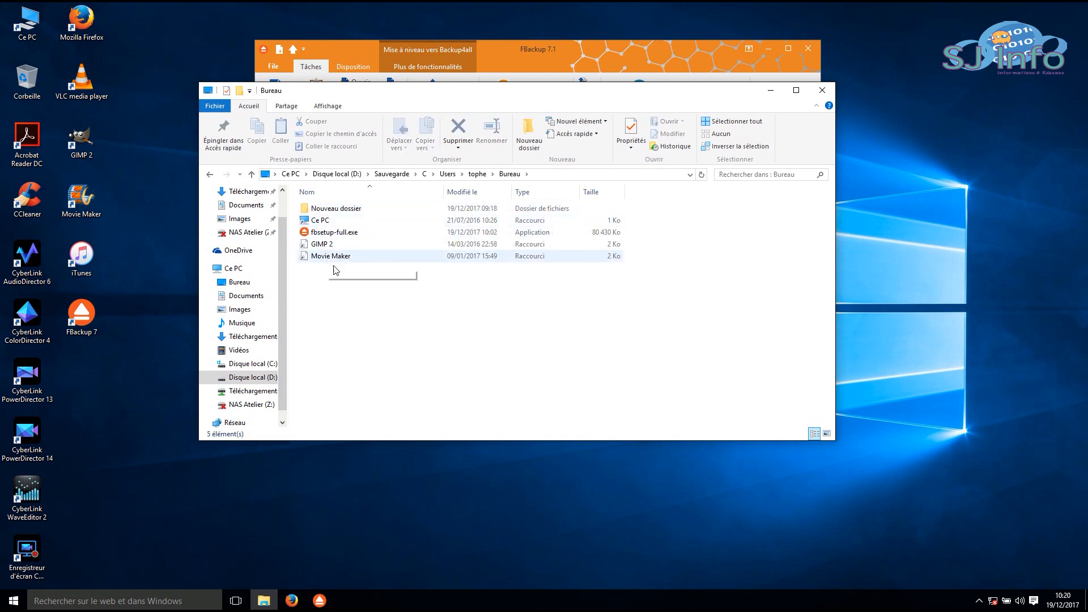
pyautogui.click(334, 208)
pyautogui.click(371, 308)
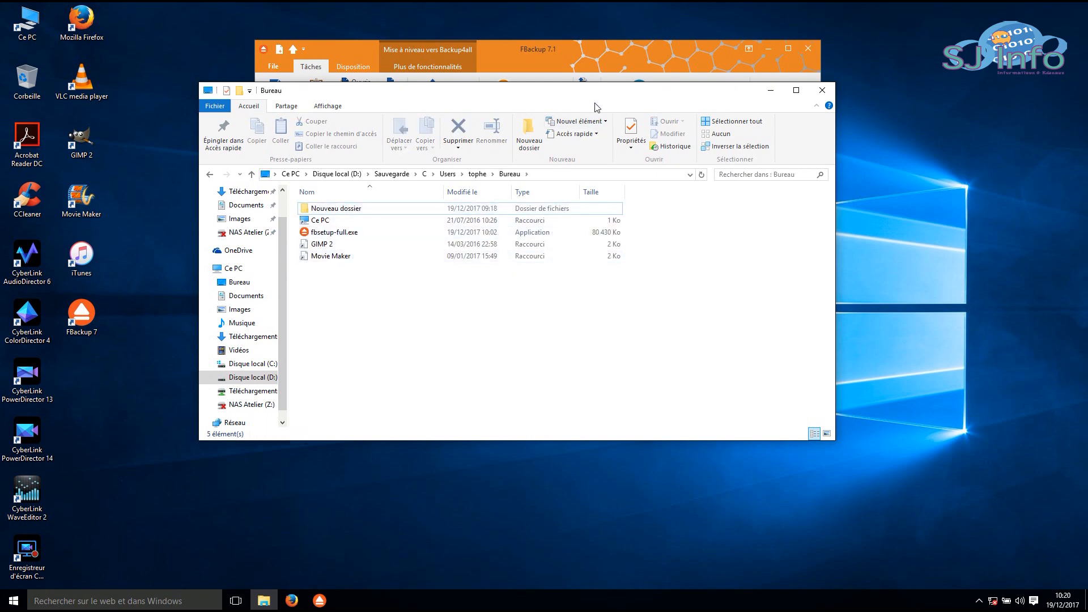
# Open the Sauv-test job's backup type settings in FBackup and toggle Supprimer les fichiers exclus ou effacés de la sauvegarde on and off
pyautogui.click(595, 57)
pyautogui.rightClick(394, 165)
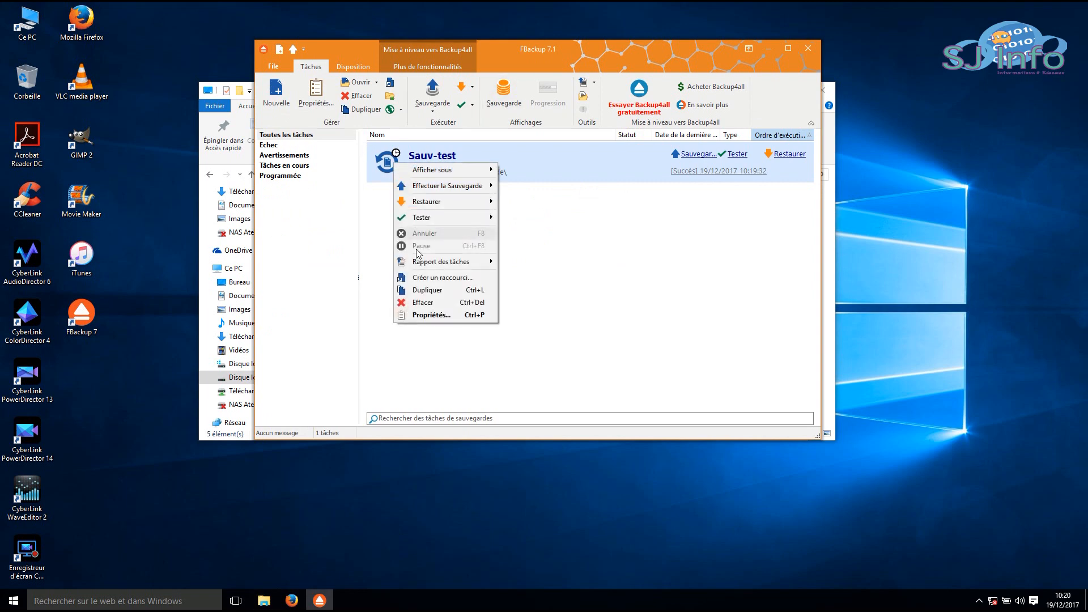
pyautogui.click(410, 315)
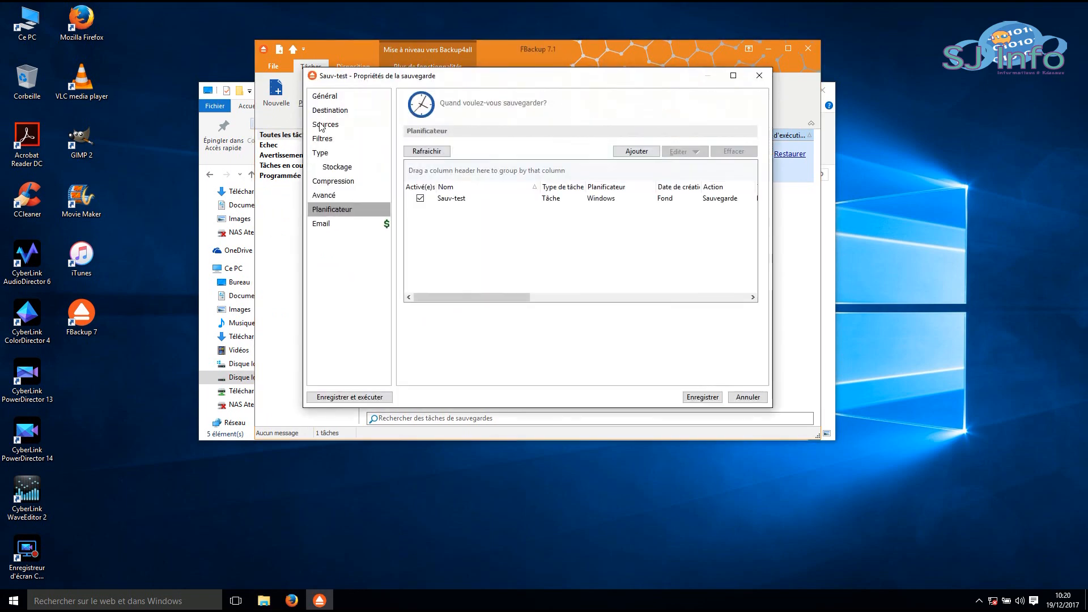
pyautogui.click(323, 152)
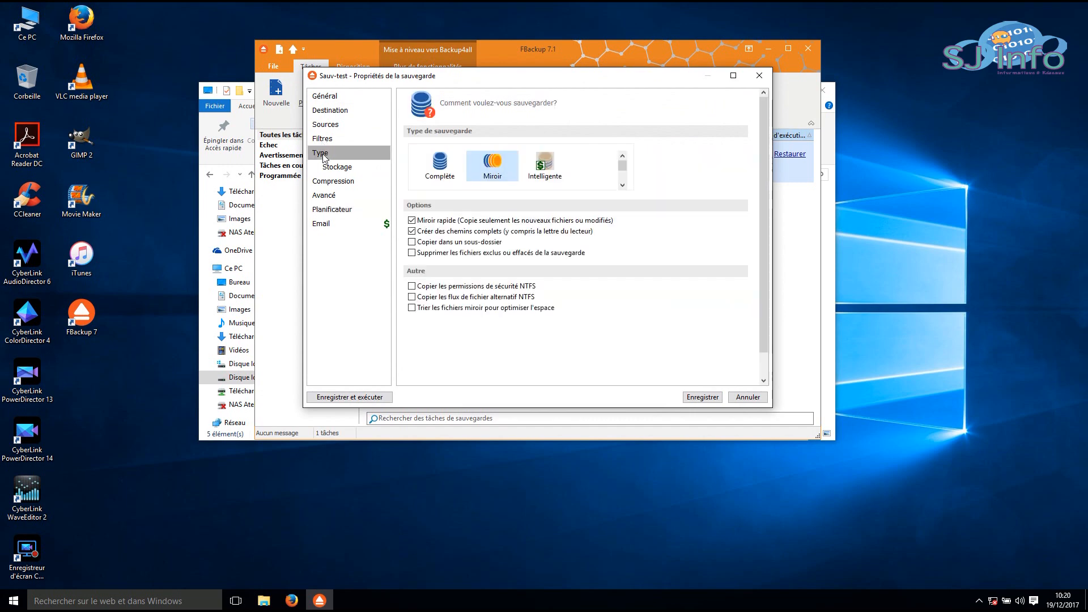
pyautogui.click(438, 254)
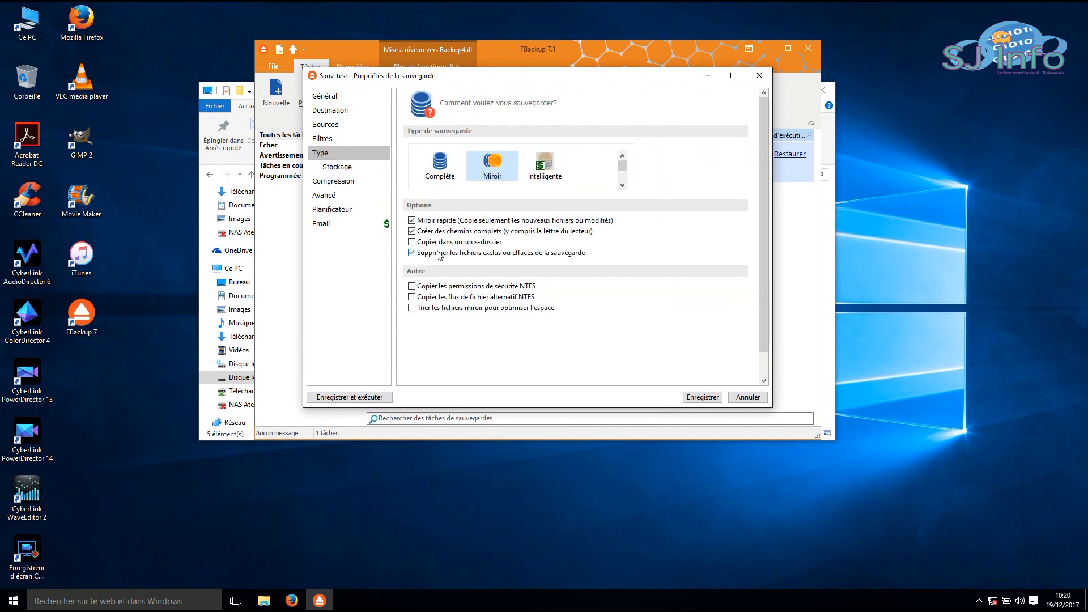
pyautogui.click(437, 254)
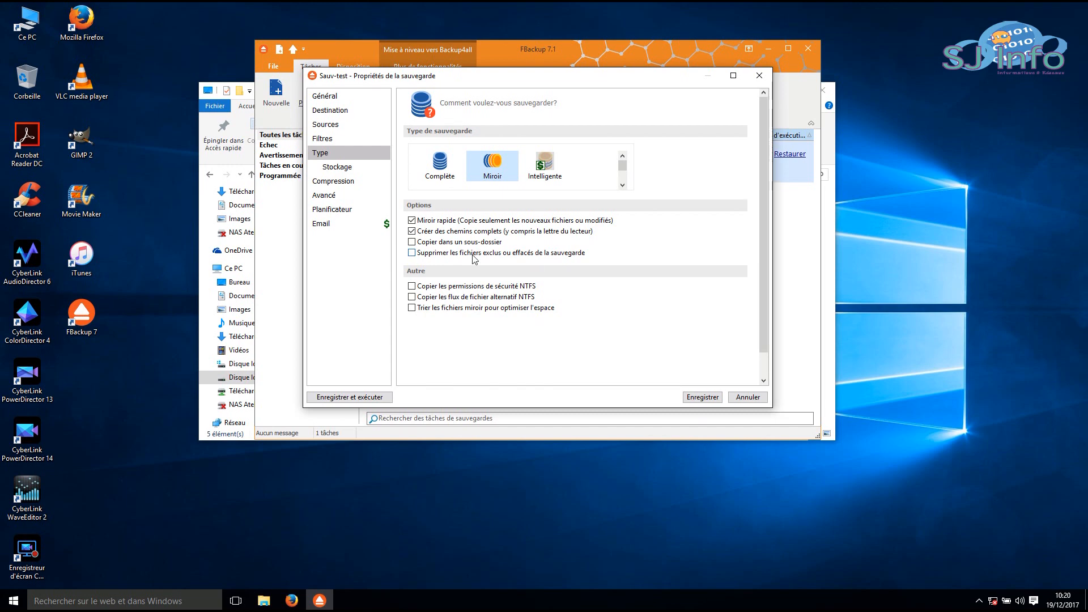